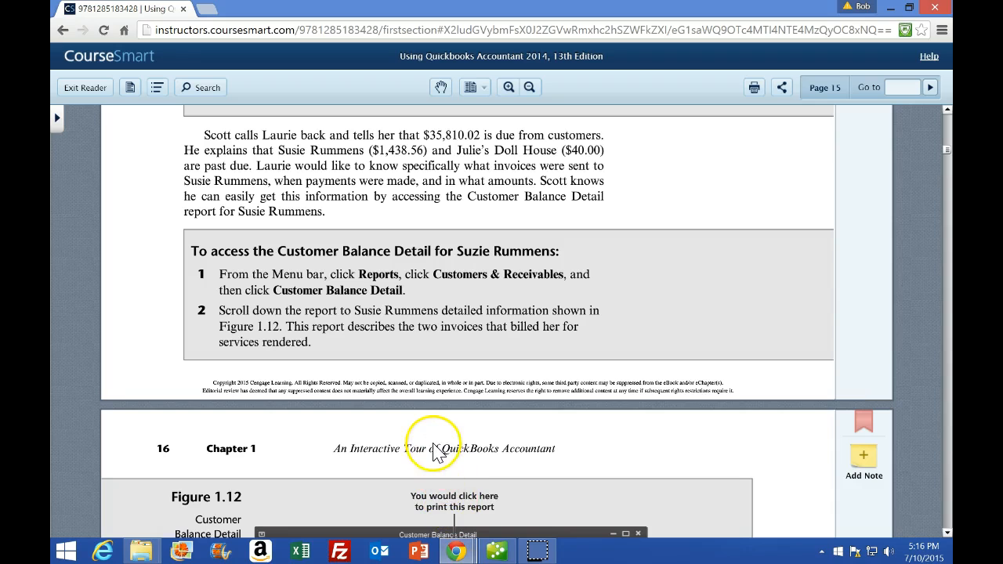
# Read the textbook's instructions for viewing the Customer Balance Detail report for Susie Rummens
pyautogui.scroll(-5, 432, 444)
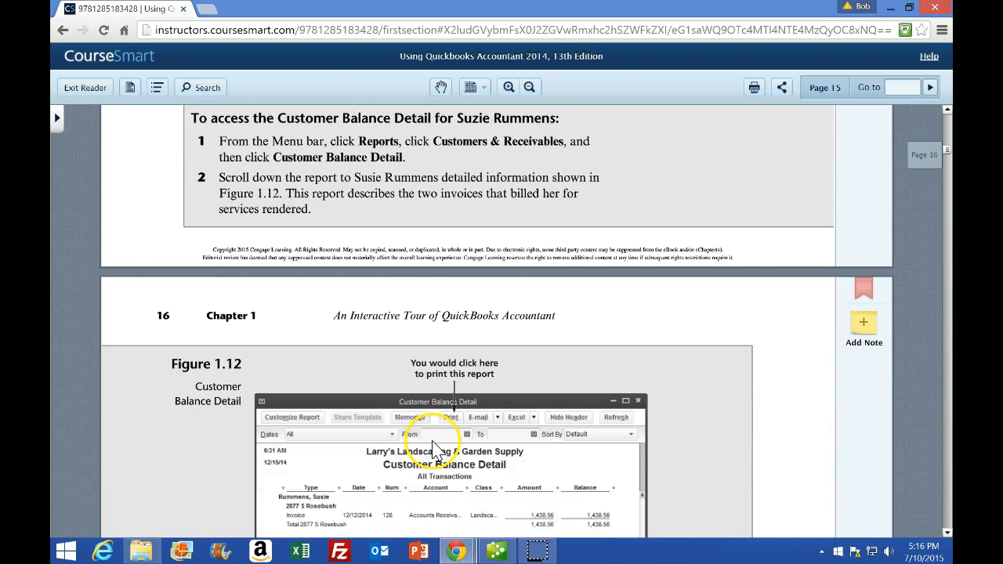
pyautogui.scroll(1, 431, 443)
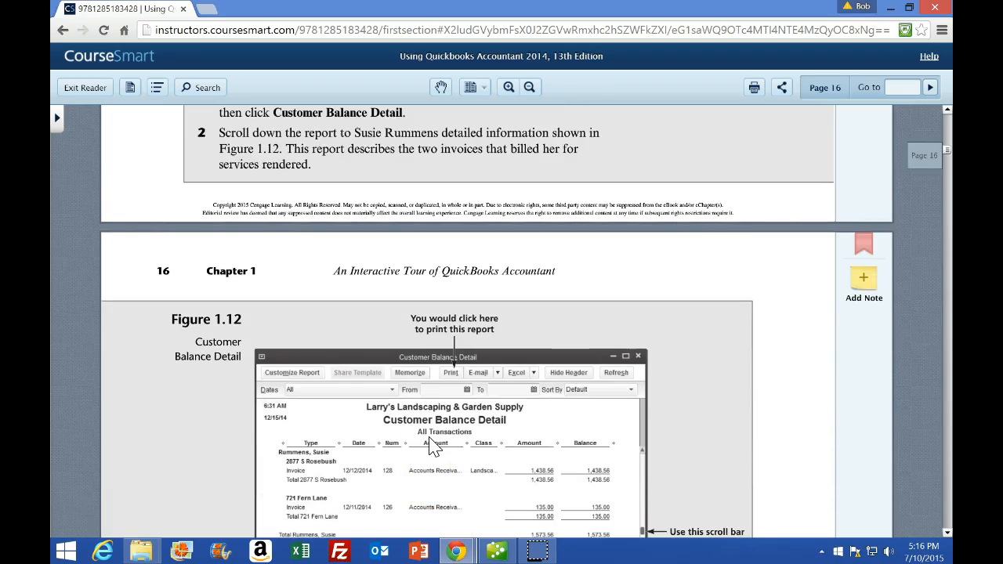
pyautogui.scroll(-4, 432, 444)
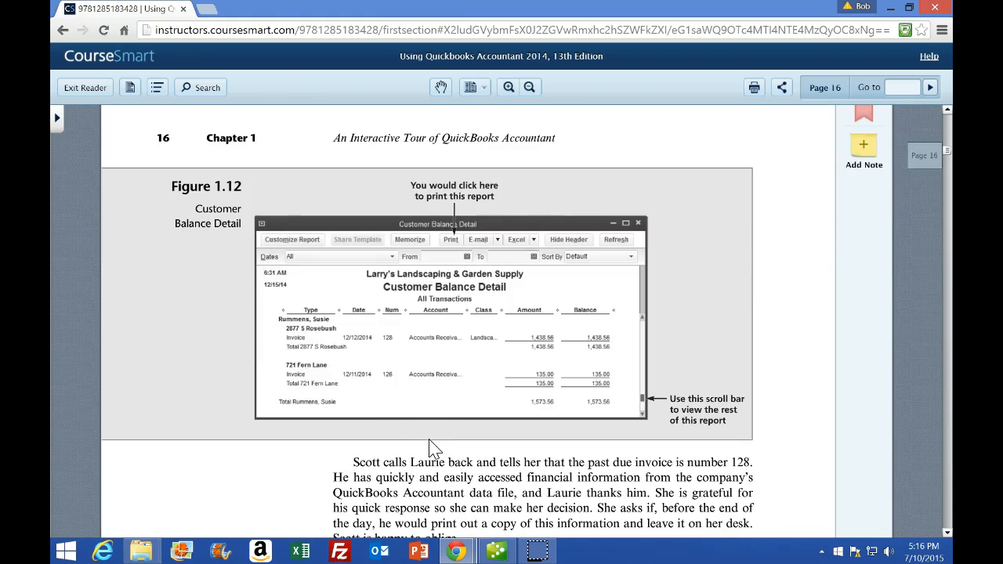
pyautogui.click(496, 552)
pyautogui.scroll(-20, 476, 400)
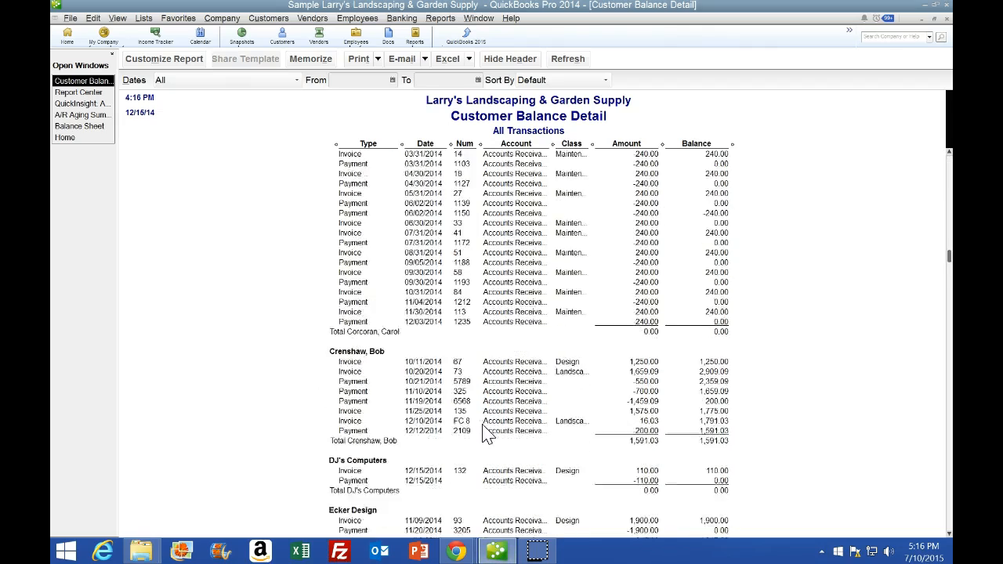
pyautogui.scroll(-20, 486, 435)
pyautogui.scroll(-20, 484, 441)
pyautogui.scroll(-15, 483, 441)
pyautogui.scroll(4, 480, 435)
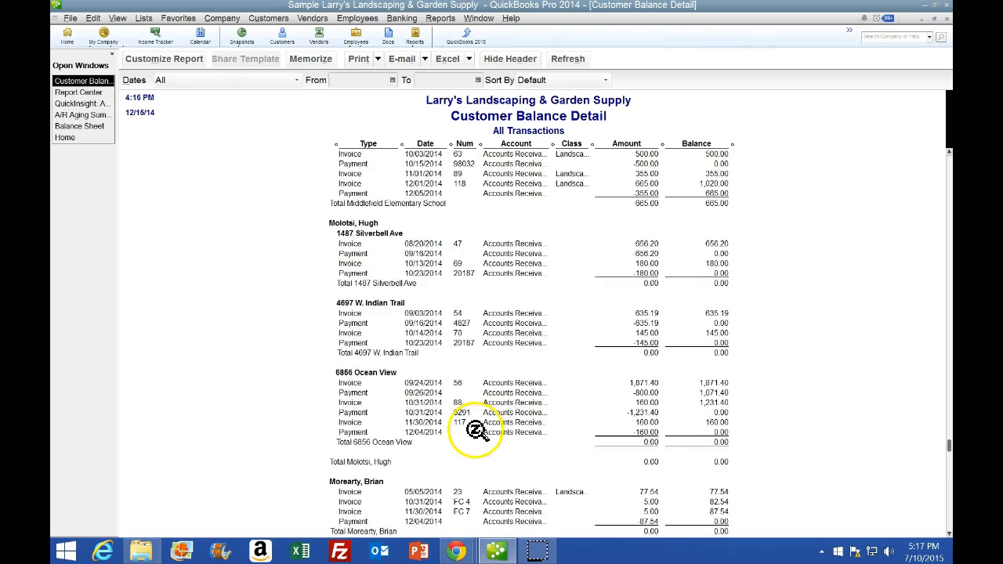
pyautogui.scroll(-20, 478, 434)
pyautogui.scroll(-5, 475, 435)
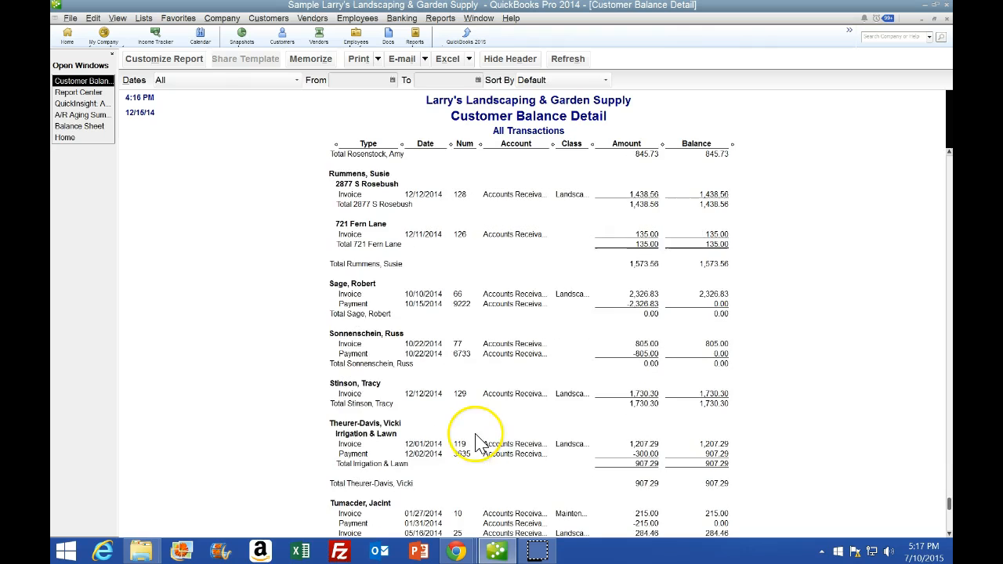
pyautogui.scroll(-4, 480, 442)
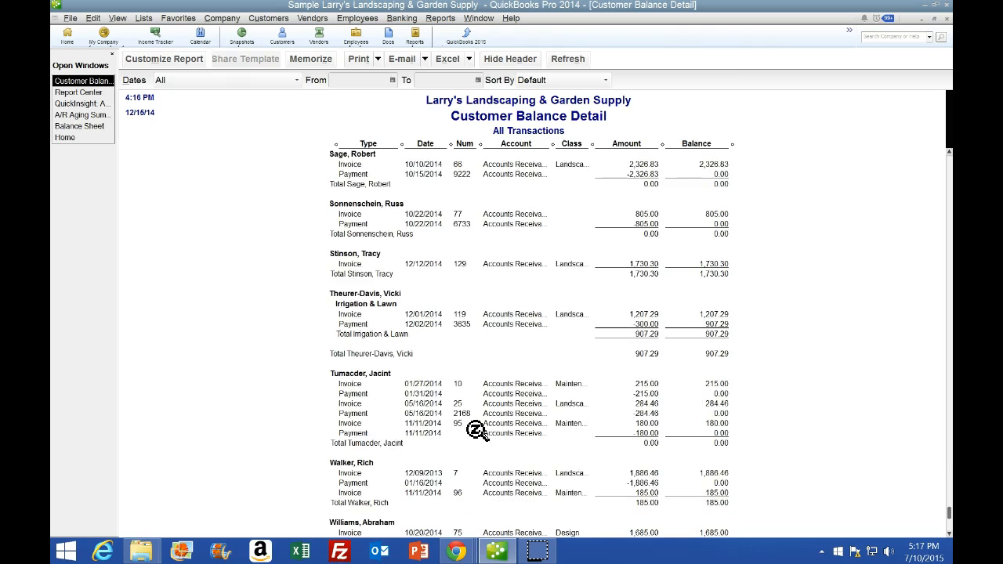
pyautogui.scroll(7, 333, 270)
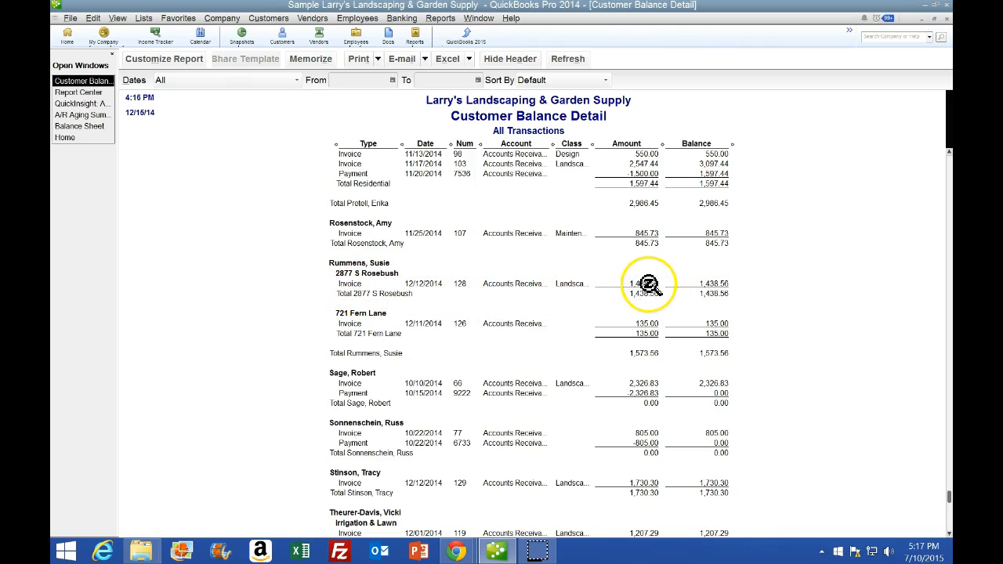
pyautogui.scroll(-3, 689, 283)
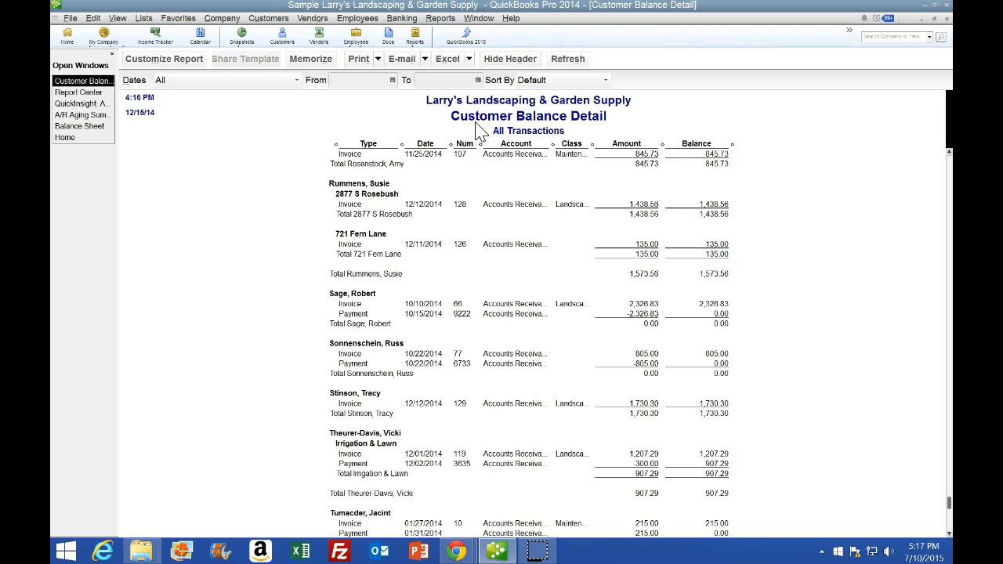
# Start sending the report to Excel as a new worksheet in an existing workbook
pyautogui.click(469, 59)
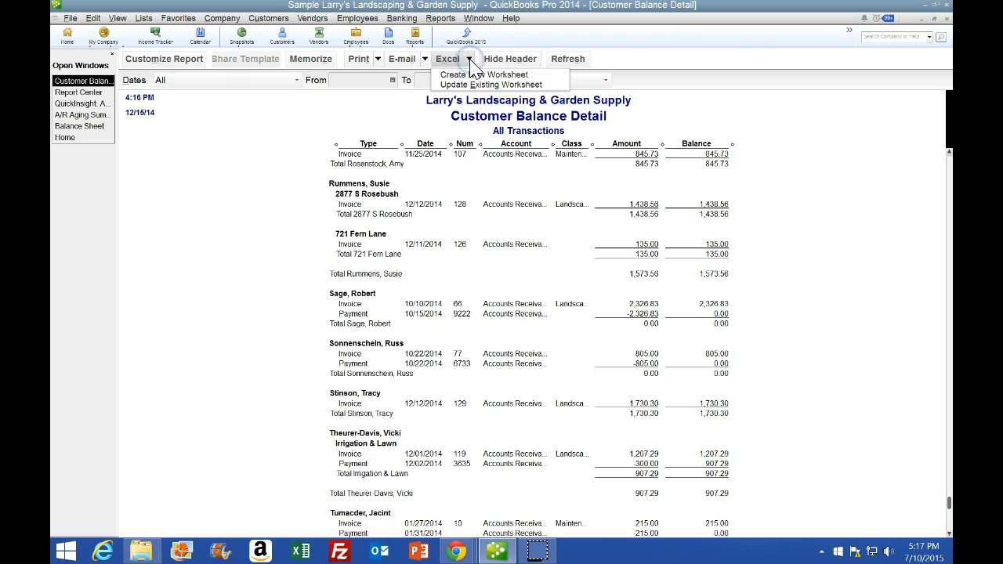
pyautogui.click(467, 85)
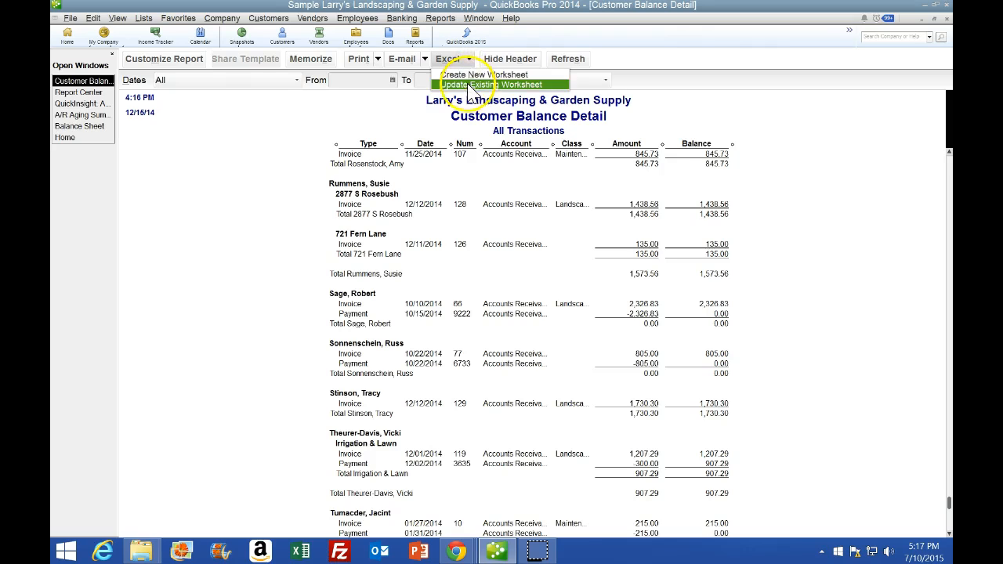
pyautogui.click(534, 76)
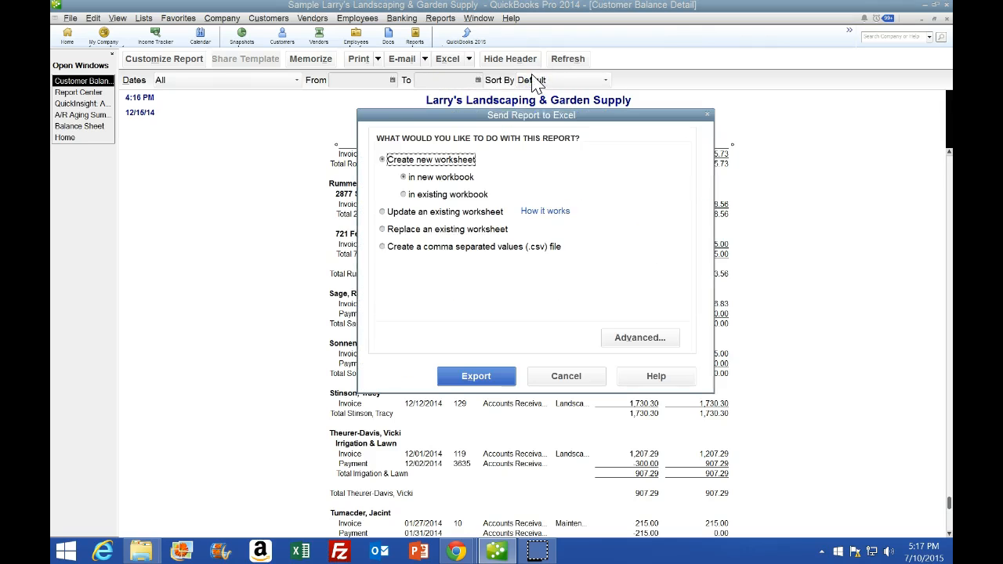
pyautogui.click(404, 195)
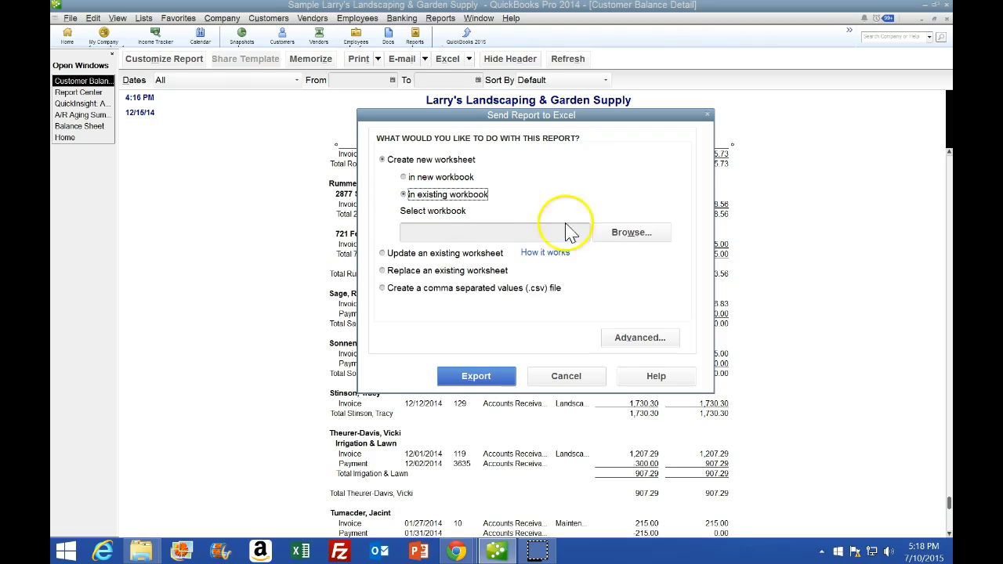
# Select the workbook Week 1 Assignmnet 1 Ch. 1 in Desktop > QuickBooks > Week 1 > Ch. 1 and export the report into it
pyautogui.click(635, 242)
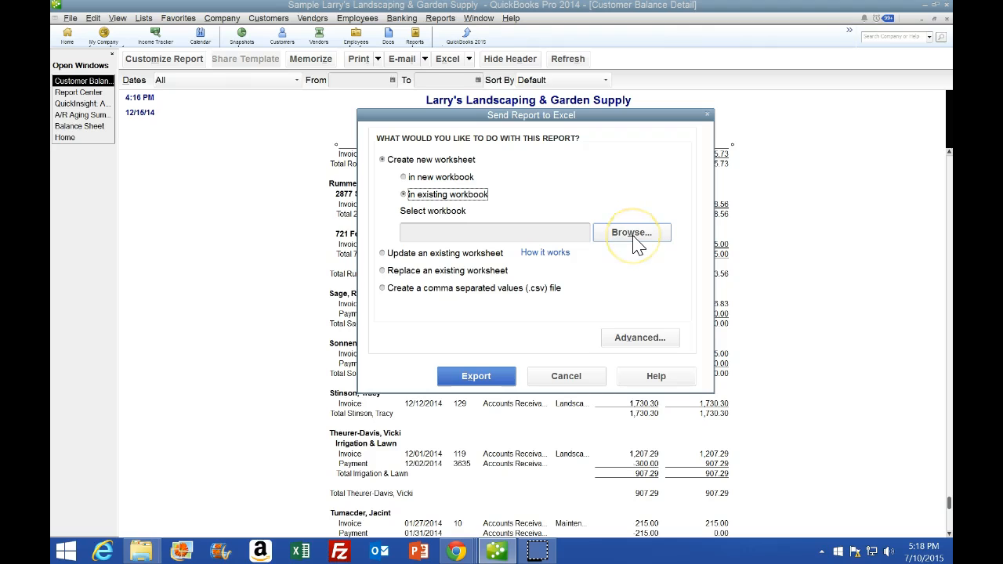
pyautogui.click(635, 243)
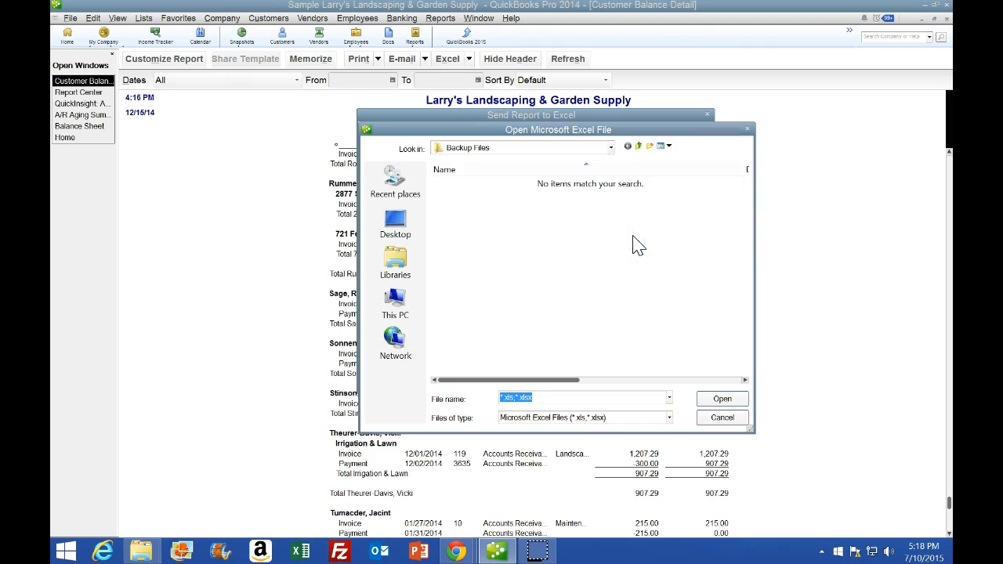
pyautogui.click(405, 227)
pyautogui.moveTo(747, 235); pyautogui.dragTo(749, 260)
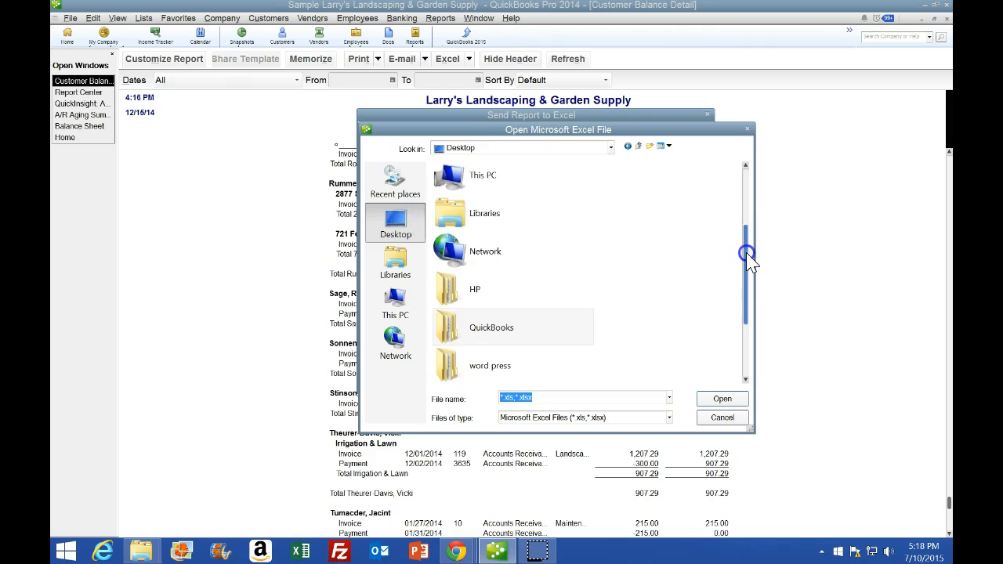
pyautogui.doubleClick(530, 327)
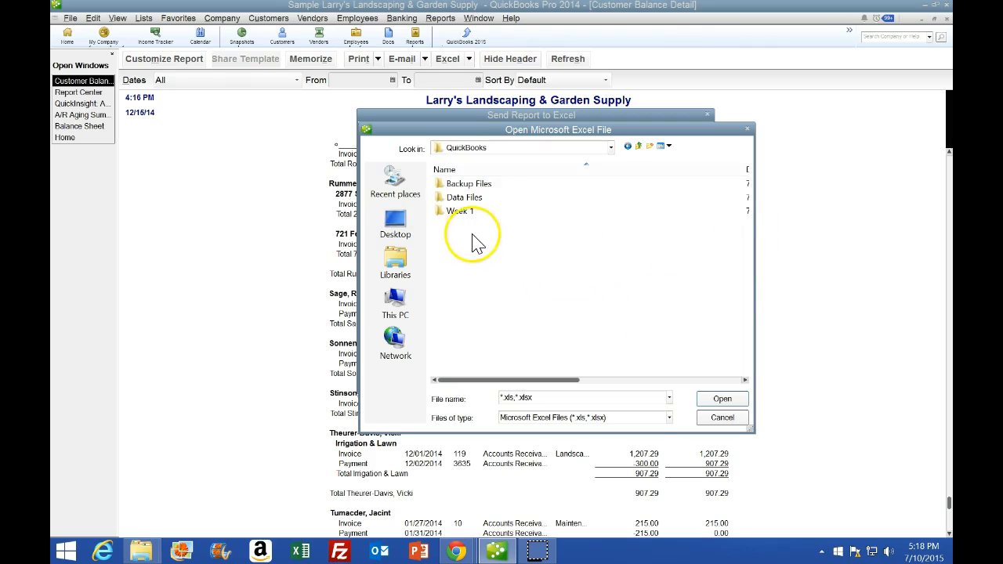
pyautogui.doubleClick(461, 213)
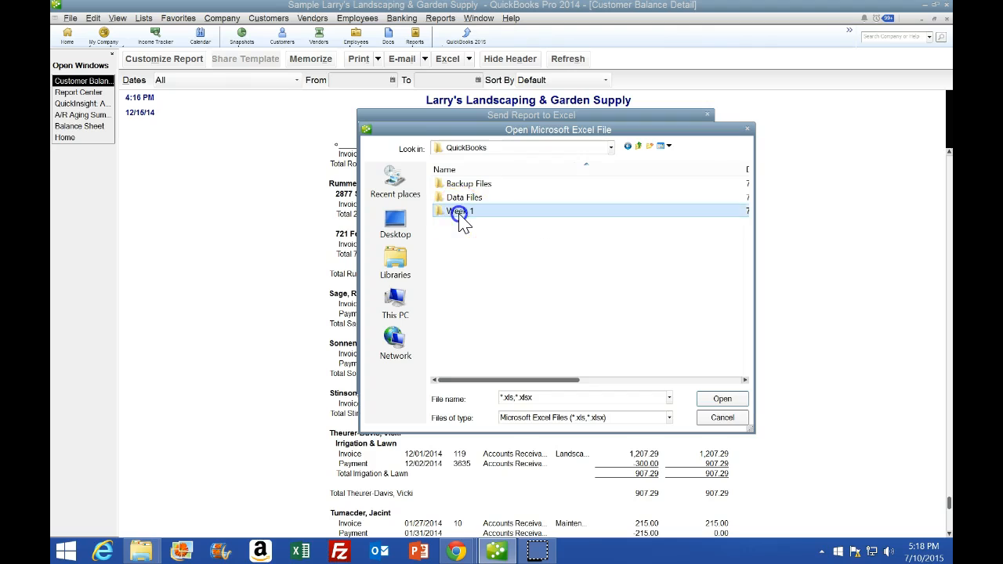
pyautogui.doubleClick(454, 188)
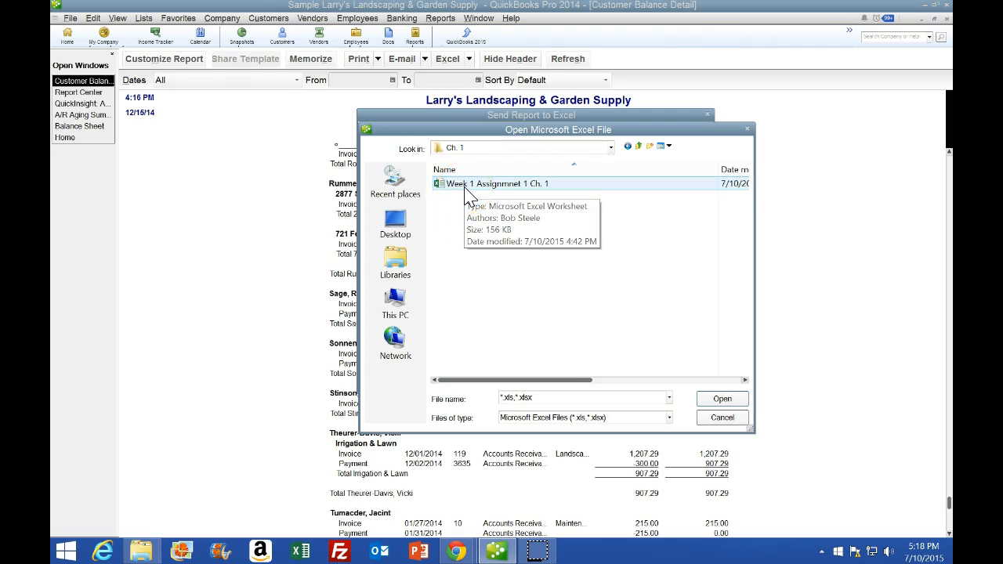
pyautogui.doubleClick(464, 188)
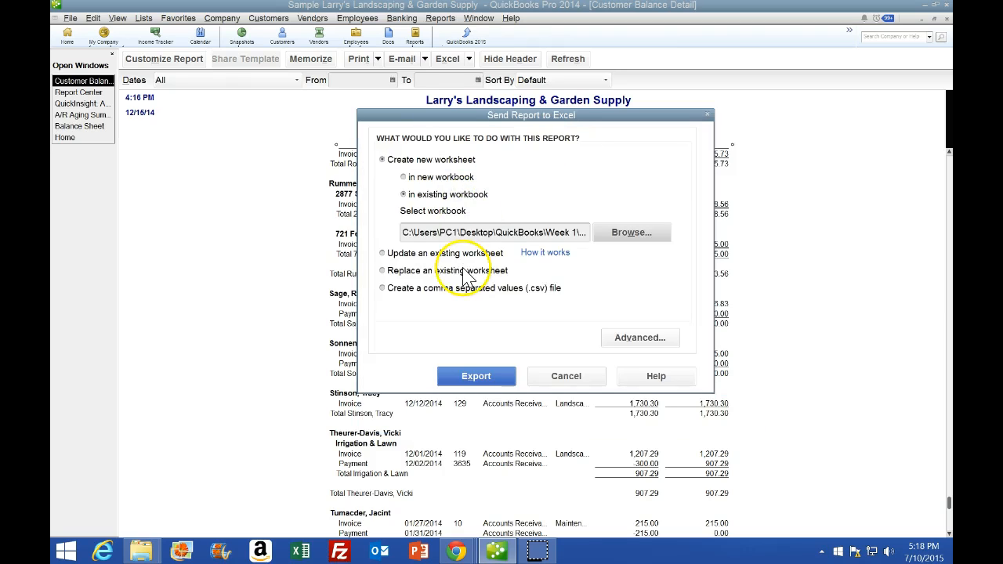
pyautogui.click(476, 379)
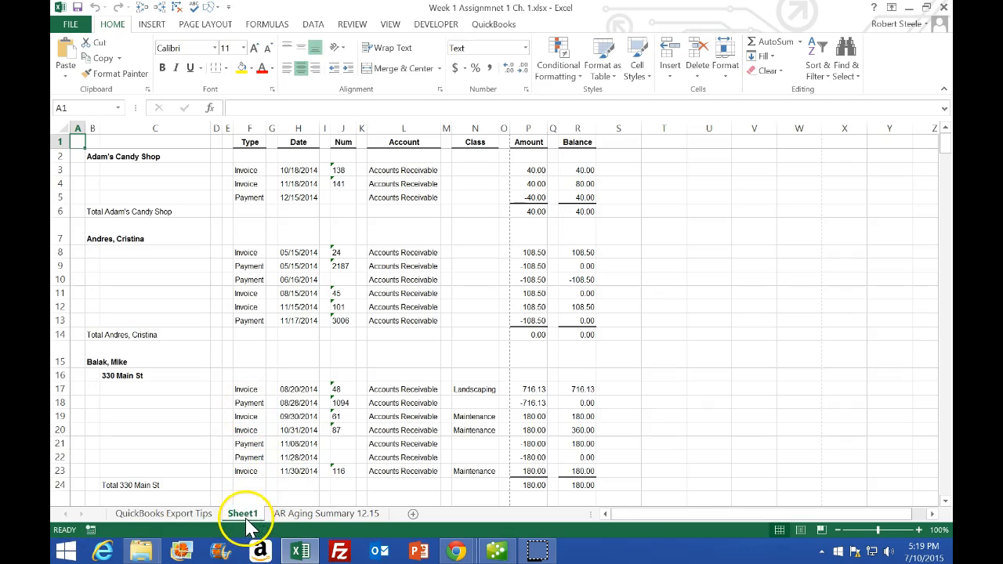
# Move Sheet1 to the end of the sheet tabs, after AR Aging Summary 12.15
pyautogui.moveTo(250, 528); pyautogui.dragTo(297, 521)
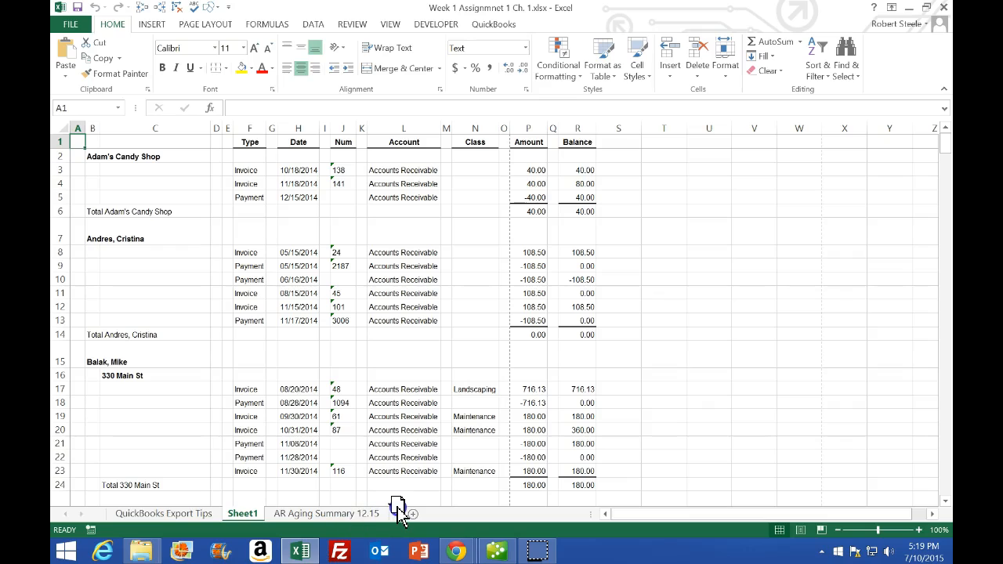
pyautogui.moveTo(397, 508); pyautogui.dragTo(391, 503)
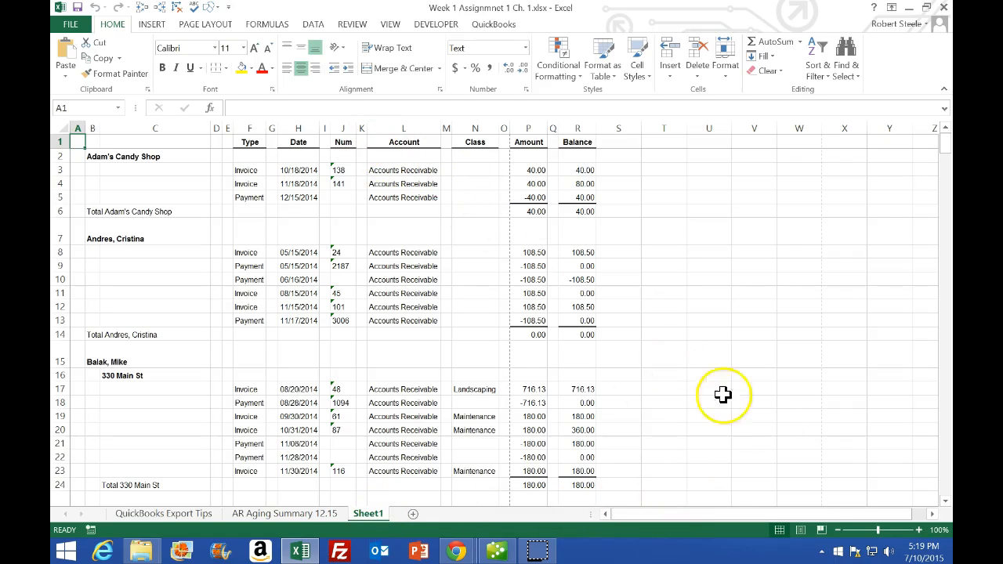
# Switch the sheet to Page Layout view, agreeing to unfreeze the panes
pyautogui.click(801, 530)
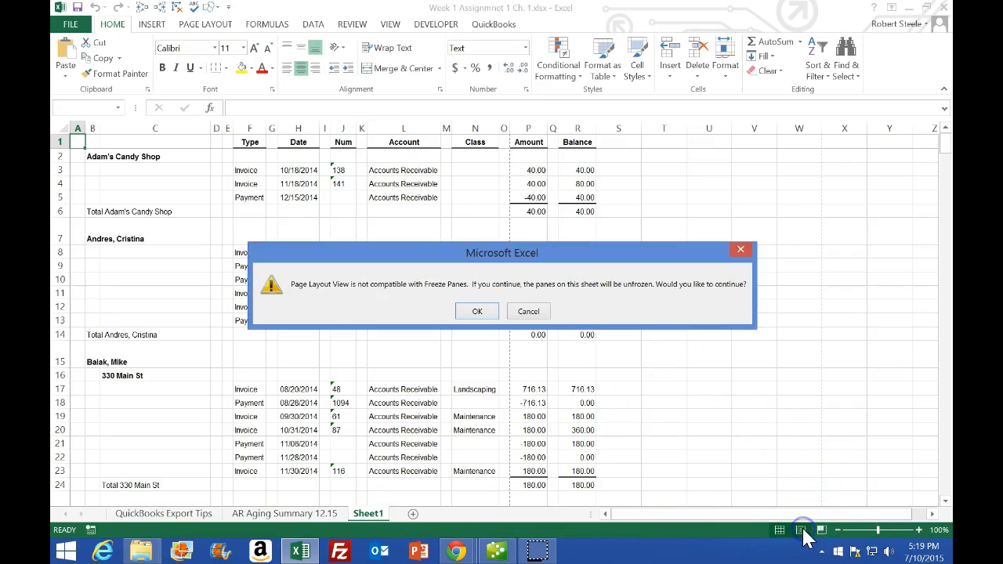
pyautogui.click(477, 312)
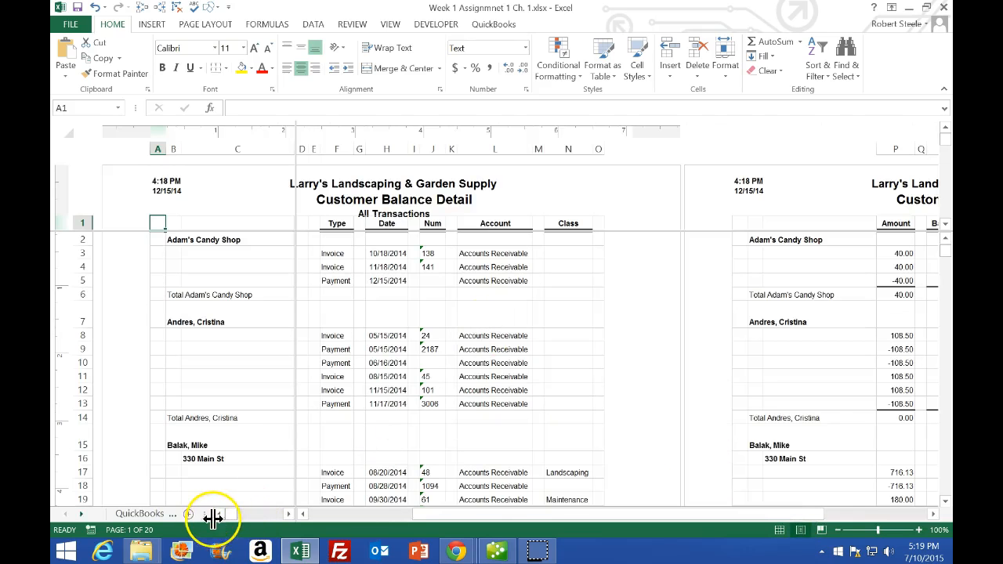
# Rename Sheet1 as Custoemr Bal Detail
pyautogui.moveTo(210, 514); pyautogui.dragTo(292, 513)
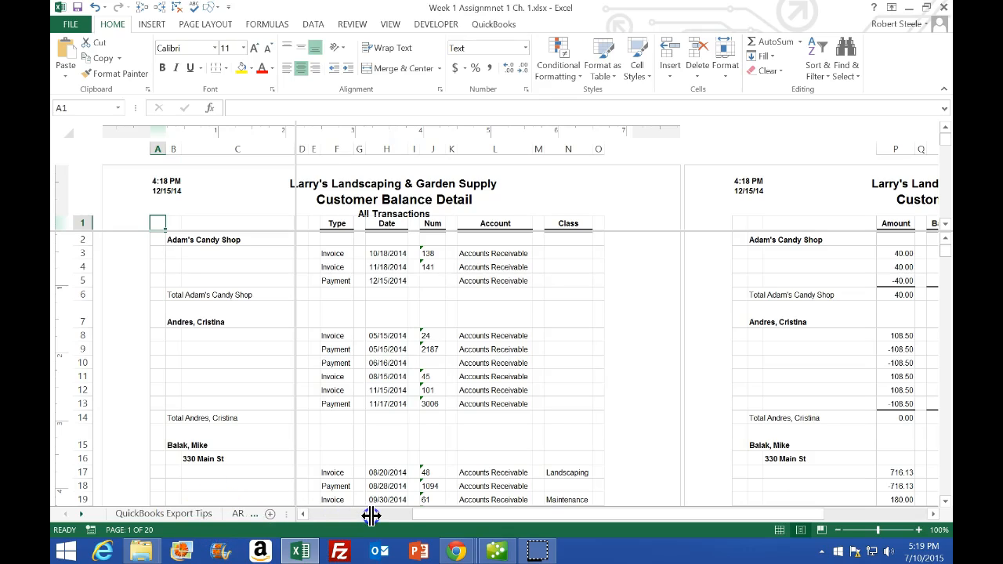
pyautogui.click(239, 514)
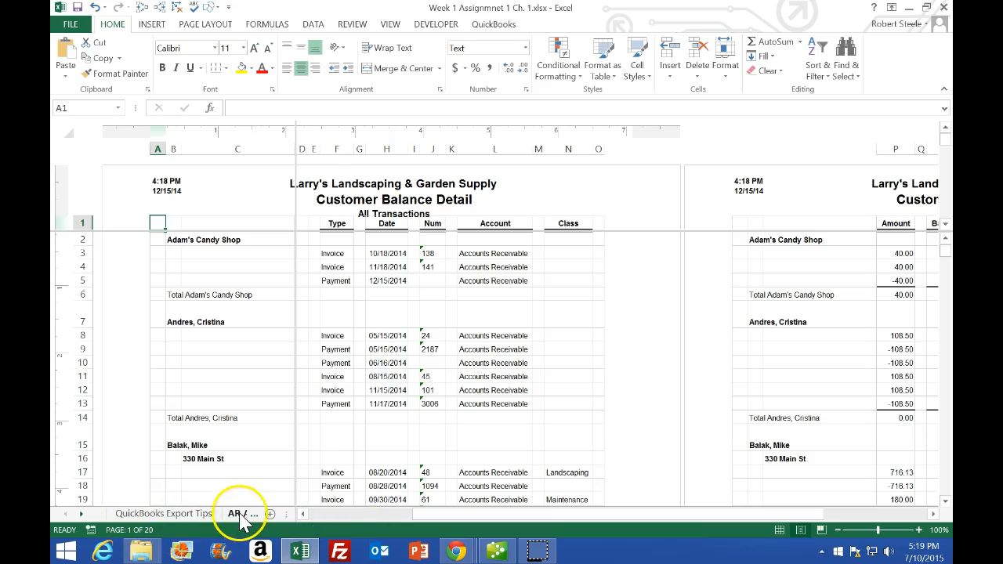
pyautogui.click(242, 514)
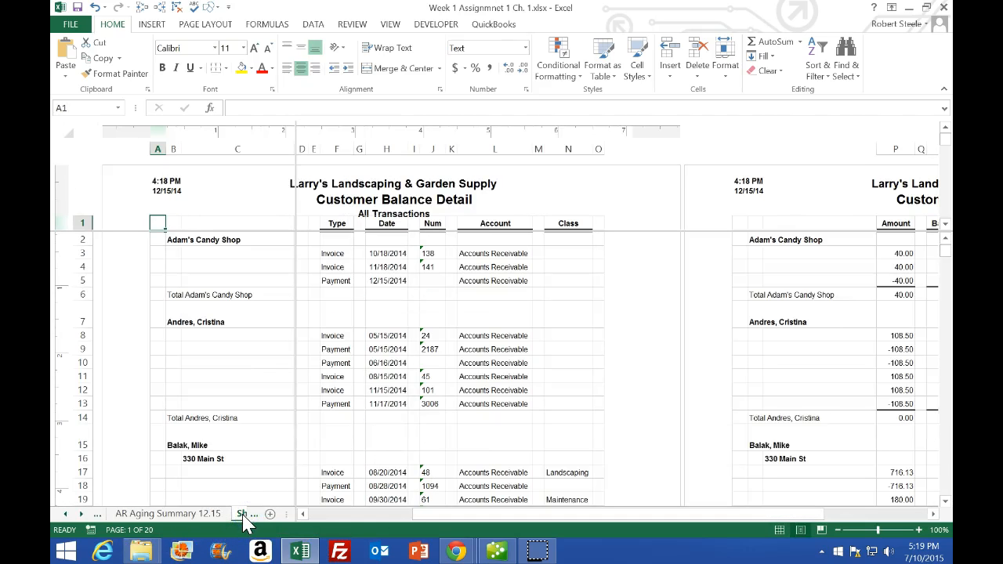
pyautogui.click(243, 515)
pyautogui.doubleClick(134, 515)
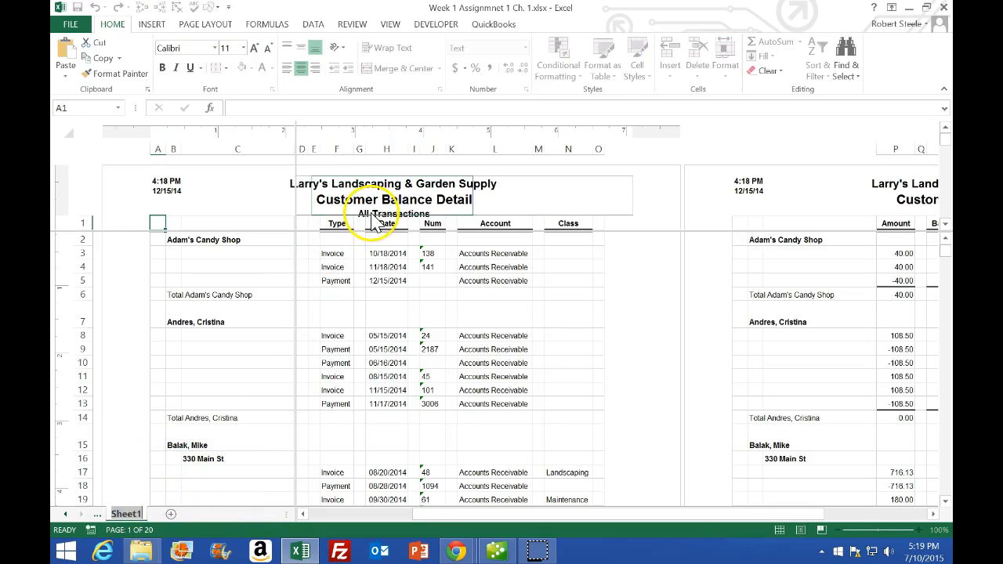
pyautogui.click(339, 146)
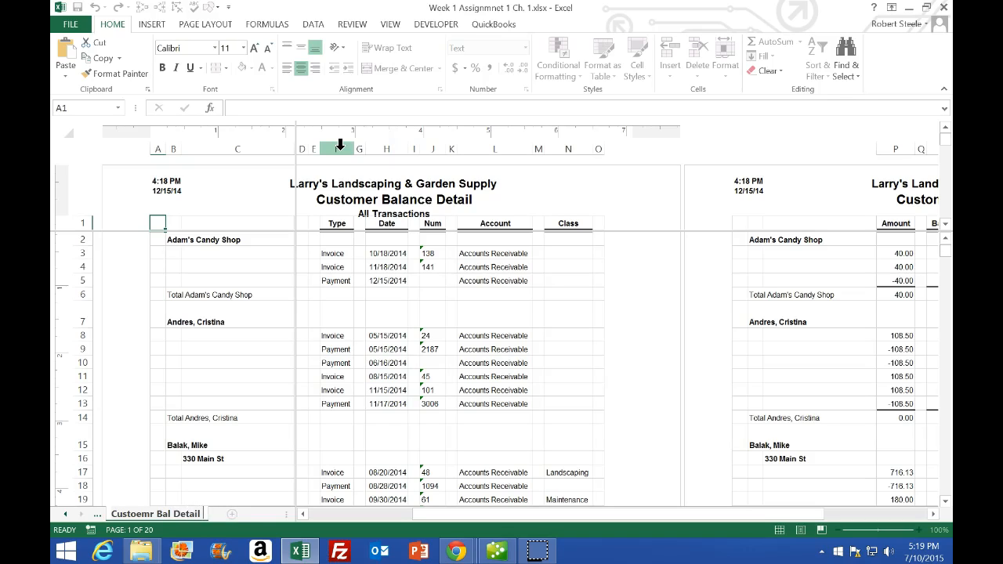
pyautogui.click(594, 277)
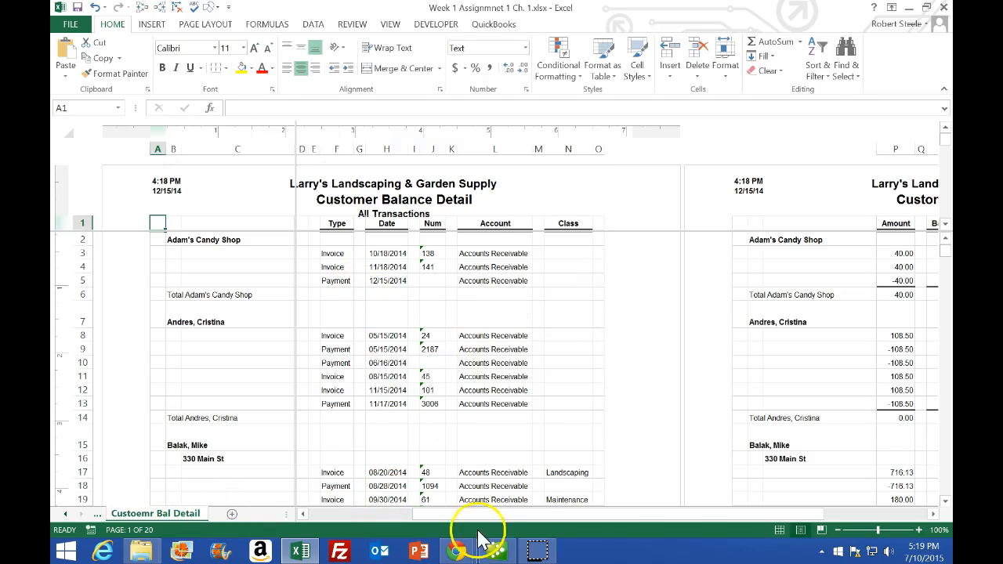
# Return the sheet to Normal view and turn off the window split
pyautogui.click(781, 532)
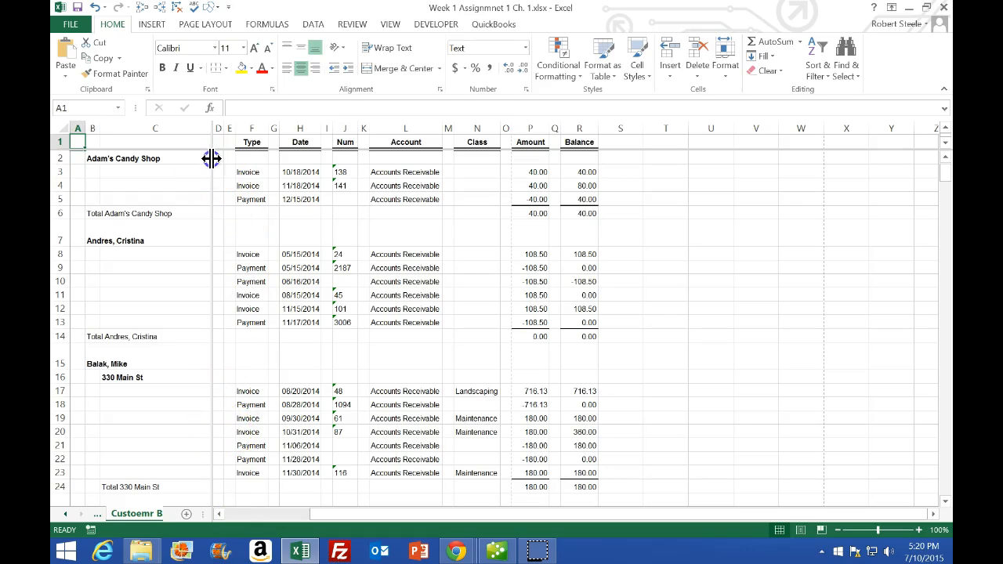
pyautogui.click(273, 199)
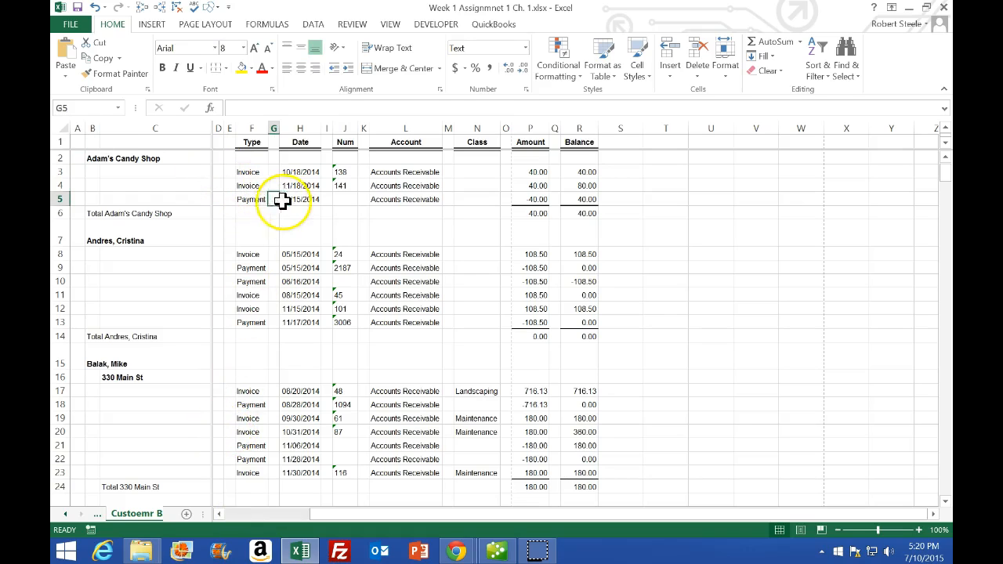
pyautogui.click(389, 24)
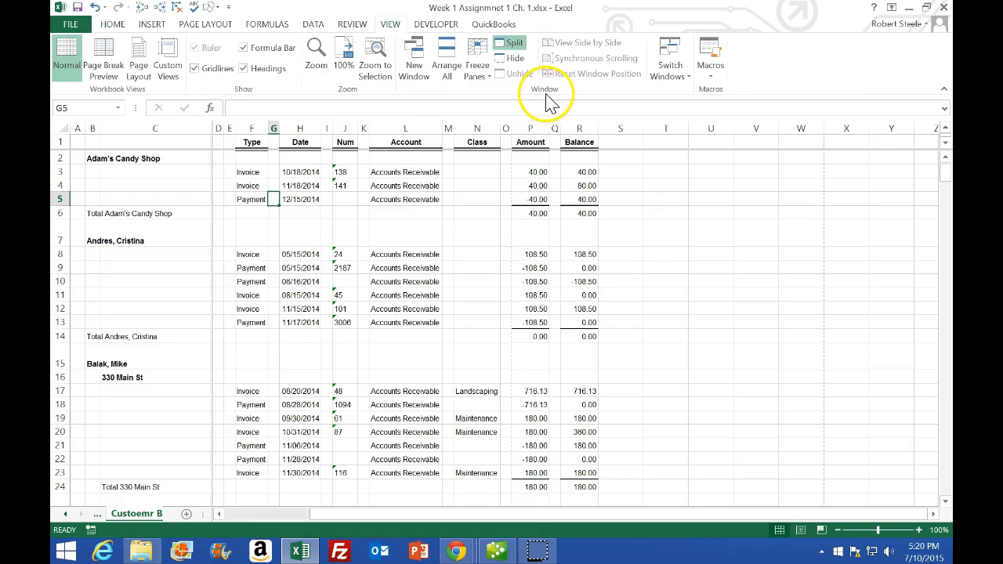
pyautogui.click(513, 44)
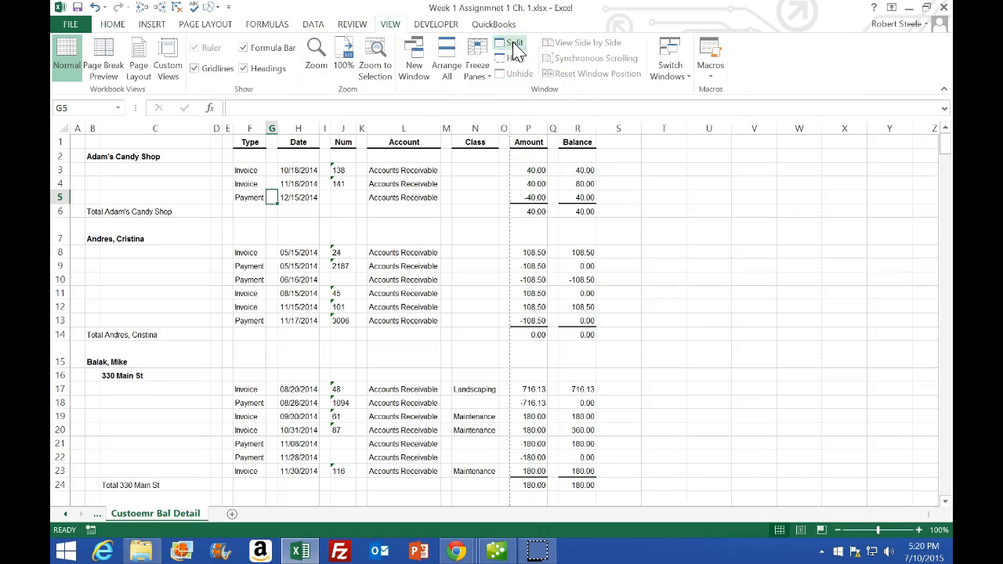
# Widen the sheet tab area and view each worksheet in the workbook in turn
pyautogui.moveTo(933, 515); pyautogui.dragTo(780, 517)
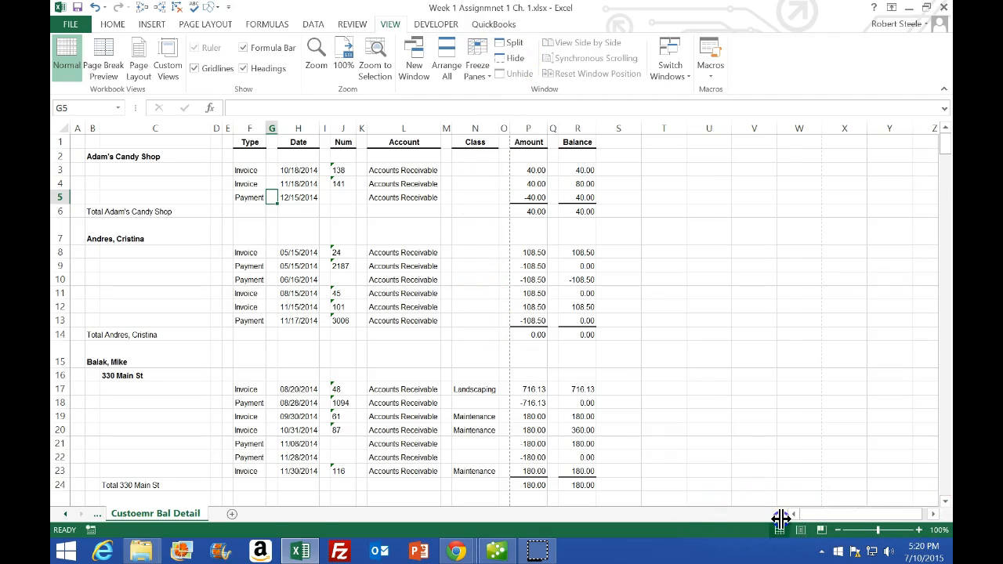
pyautogui.click(67, 515)
pyautogui.click(67, 514)
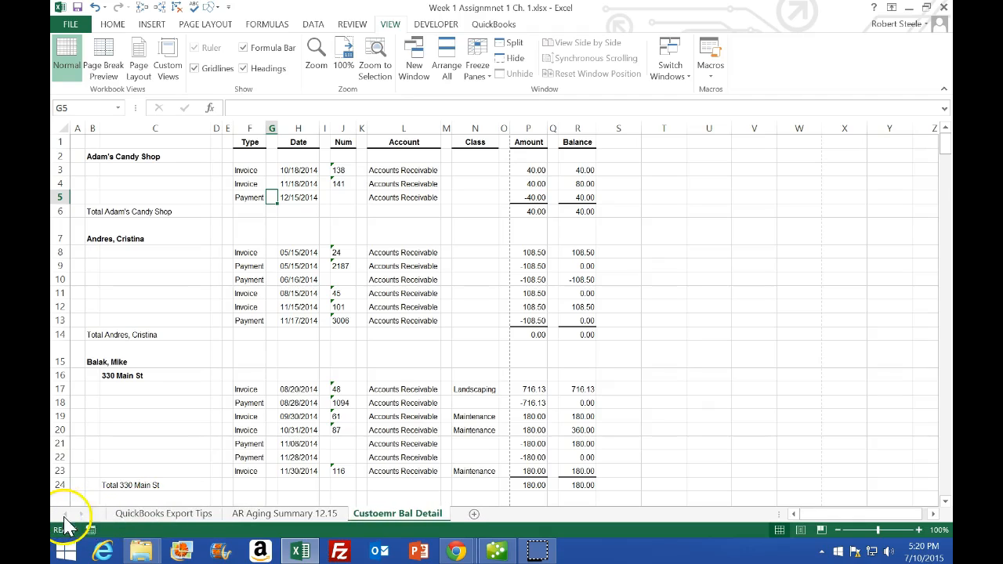
pyautogui.click(166, 514)
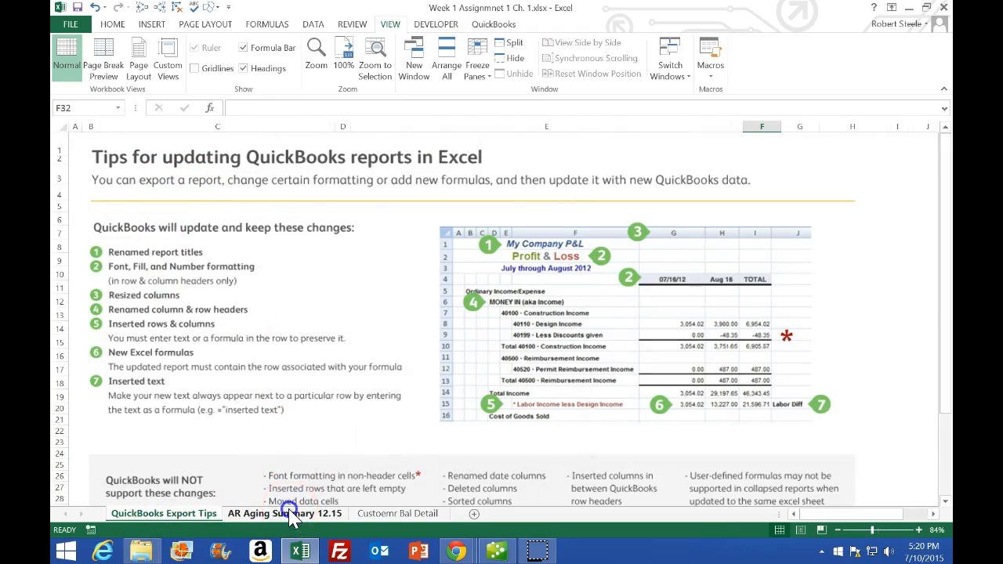
pyautogui.click(291, 513)
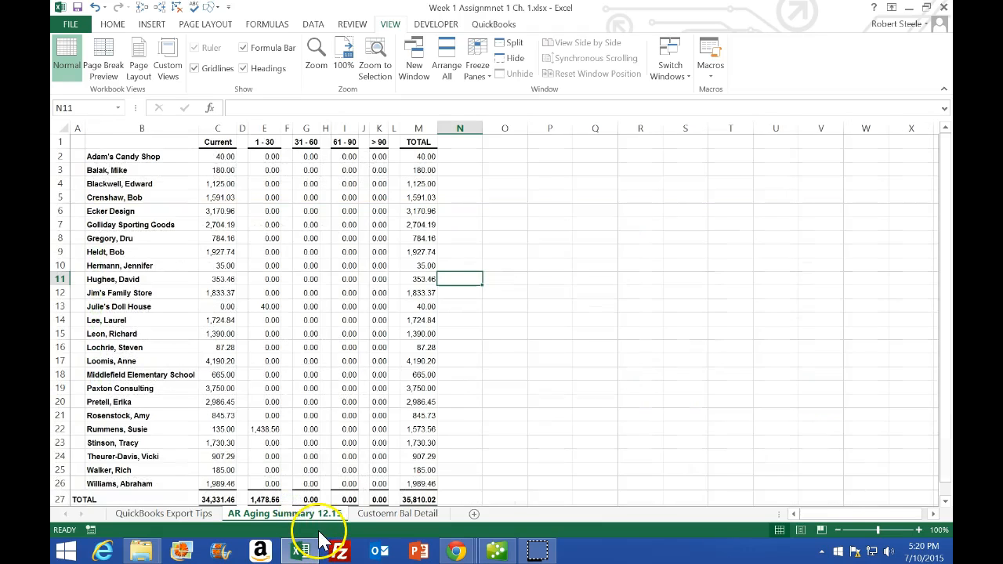
pyautogui.click(375, 514)
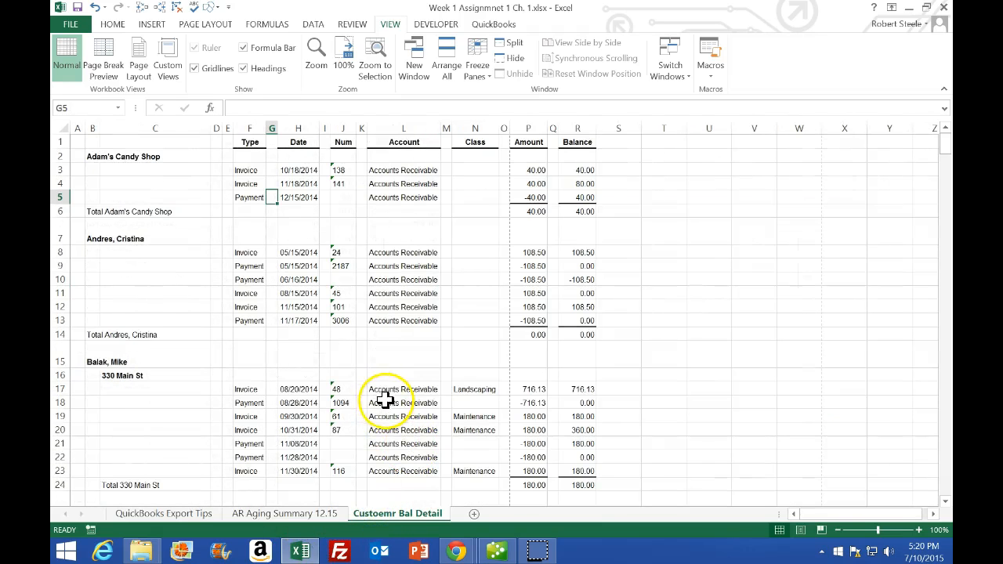
pyautogui.click(285, 513)
pyautogui.click(372, 514)
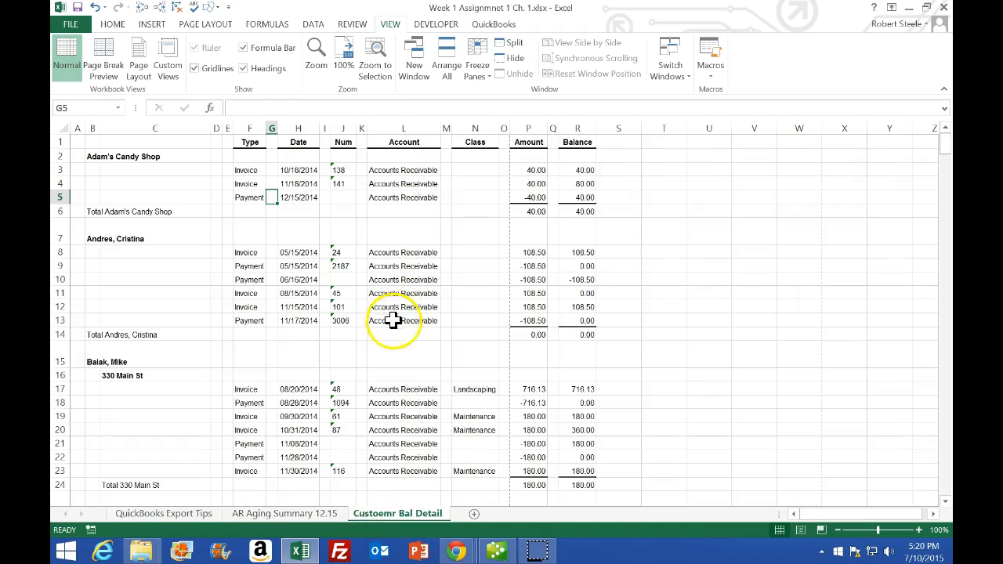
# Print the Customer Balance Detail report to the CutePDF Writer printer, saving the PDF as Cust Bal Detail
pyautogui.click(945, 6)
pyautogui.click(443, 294)
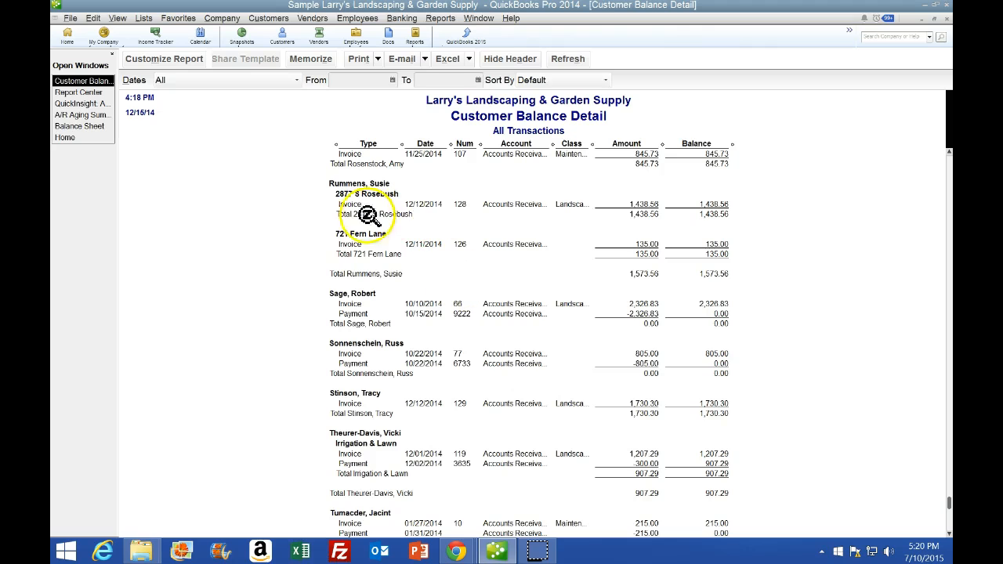
pyautogui.click(71, 18)
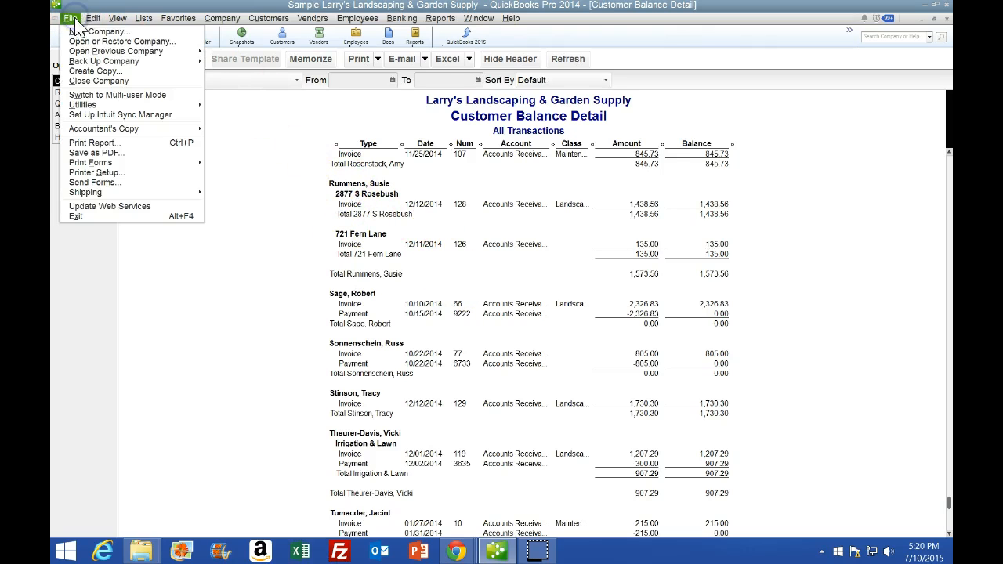
pyautogui.click(282, 185)
pyautogui.click(359, 61)
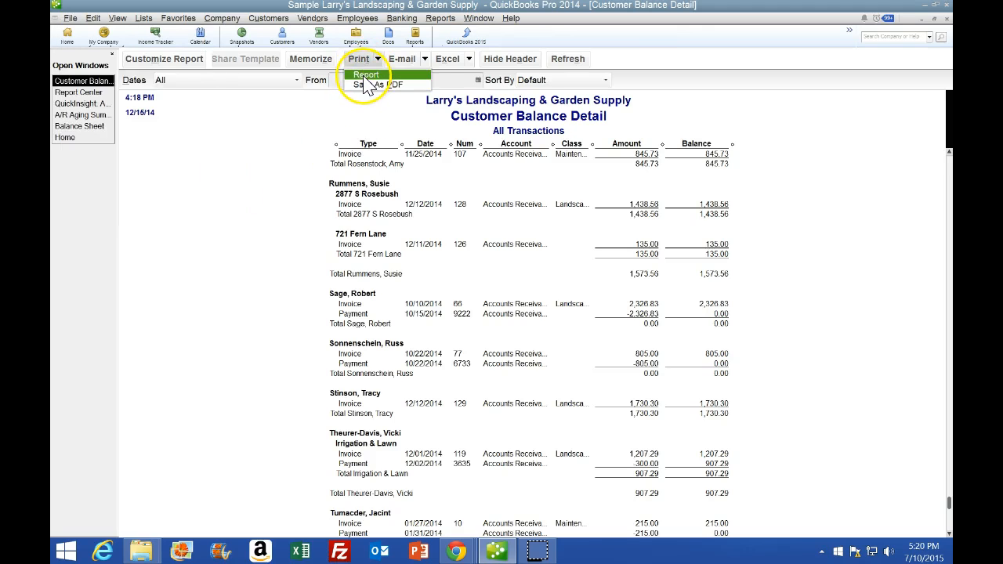
pyautogui.click(366, 76)
pyautogui.click(425, 147)
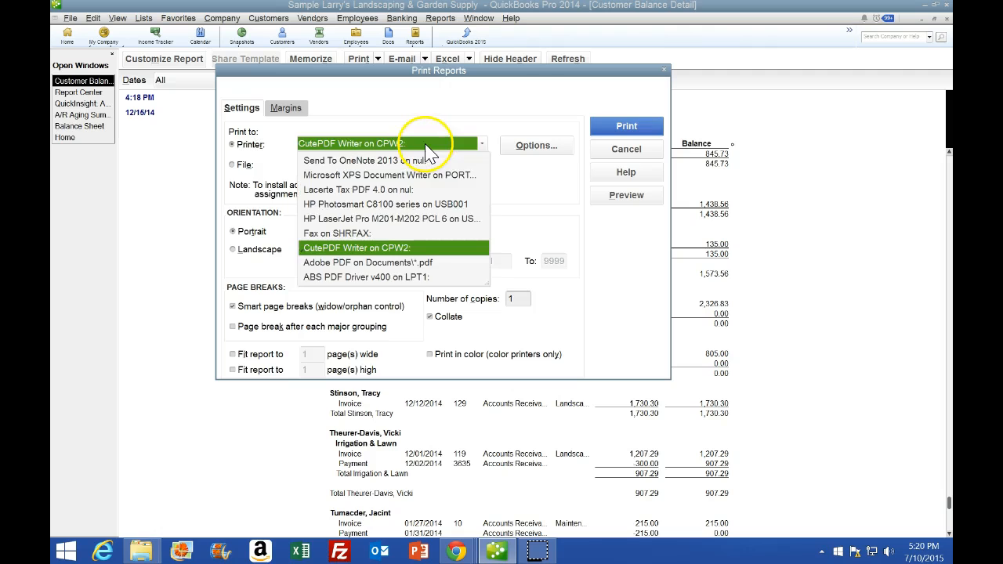
pyautogui.click(403, 247)
pyautogui.click(649, 123)
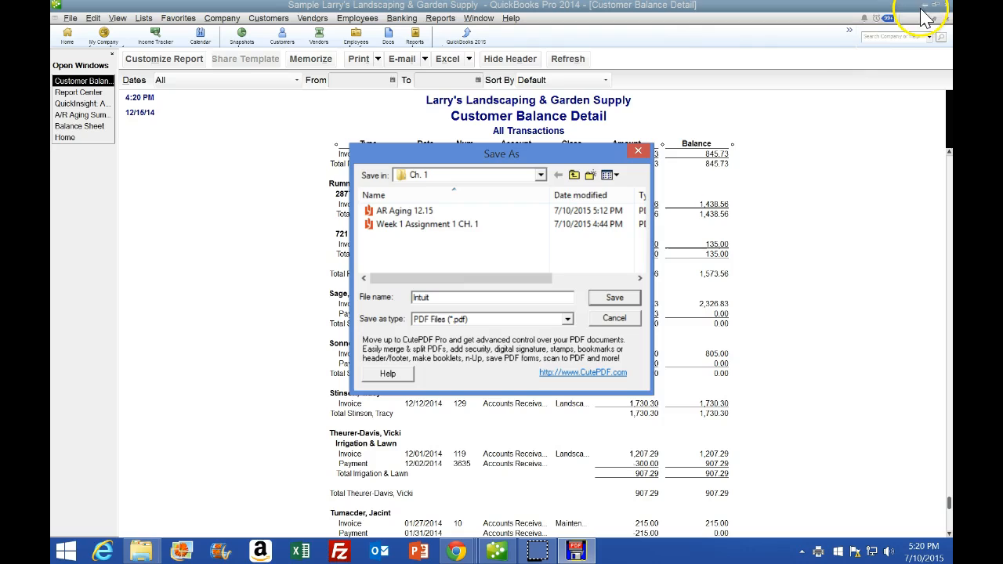
pyautogui.moveTo(487, 297); pyautogui.dragTo(368, 298)
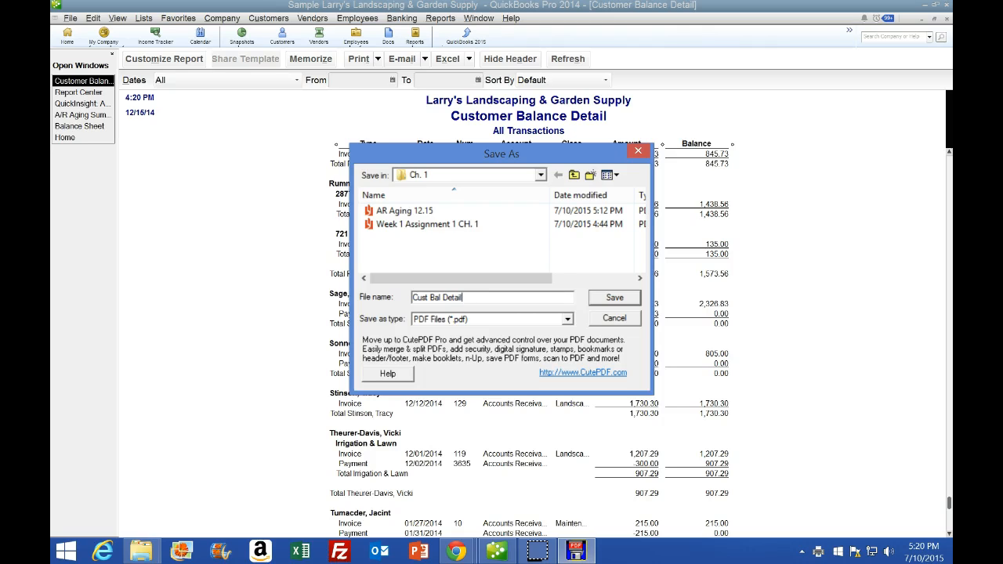
pyautogui.click(610, 299)
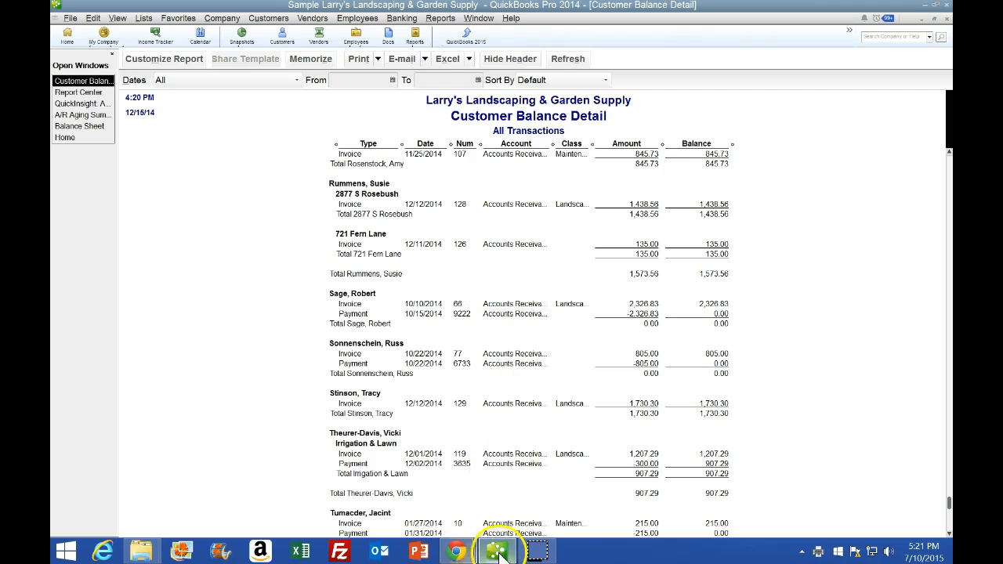
# Read the textbook's instructions for printing the Customer Balance Detail report
pyautogui.click(457, 552)
pyautogui.click(465, 481)
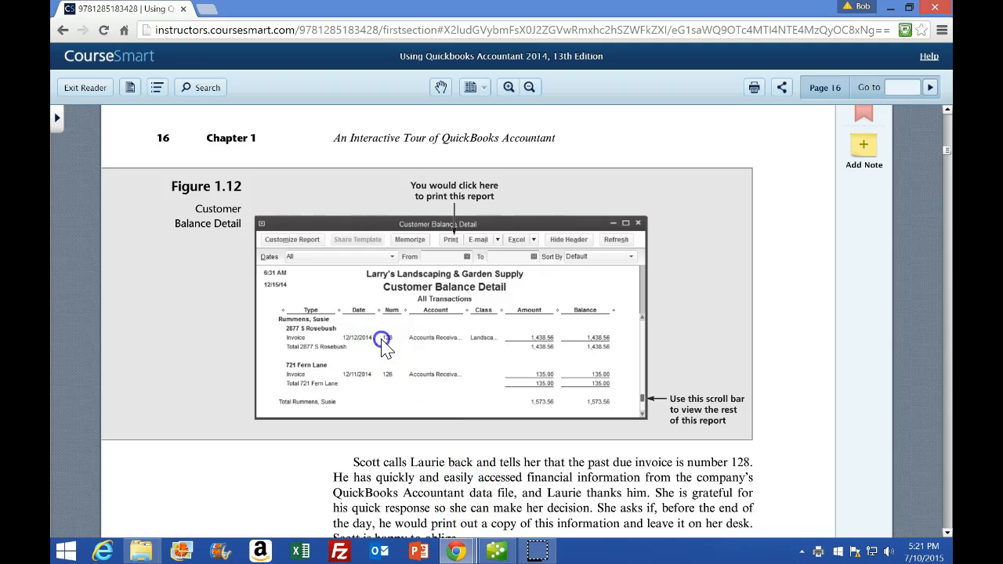
pyautogui.scroll(-3, 381, 344)
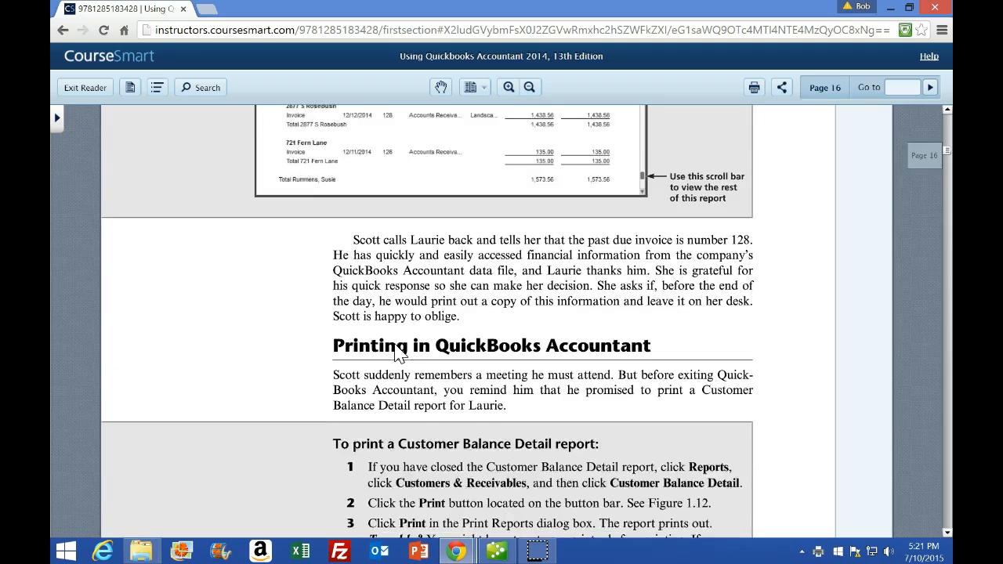
pyautogui.scroll(-3, 396, 354)
pyautogui.click(388, 345)
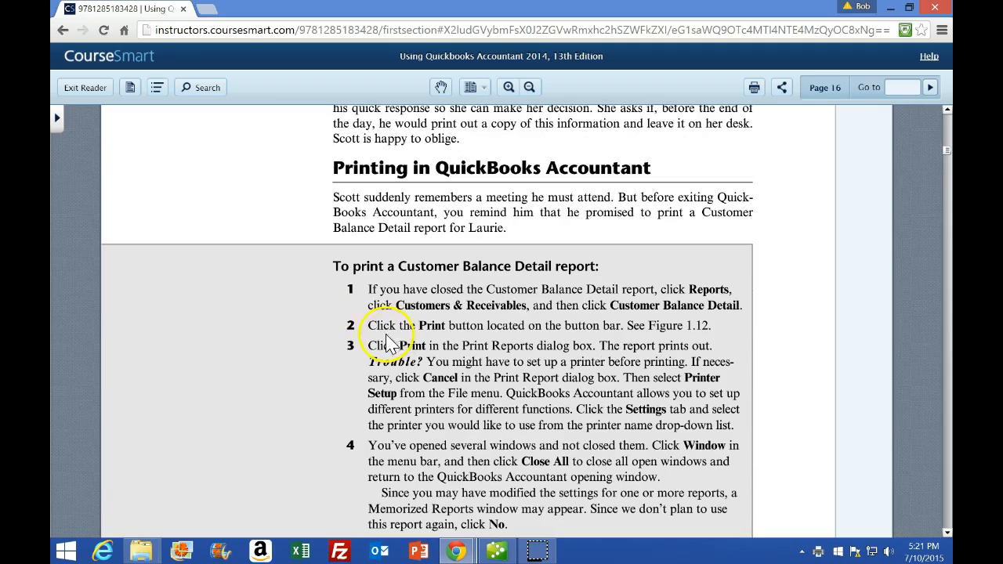
pyautogui.scroll(-1, 535, 283)
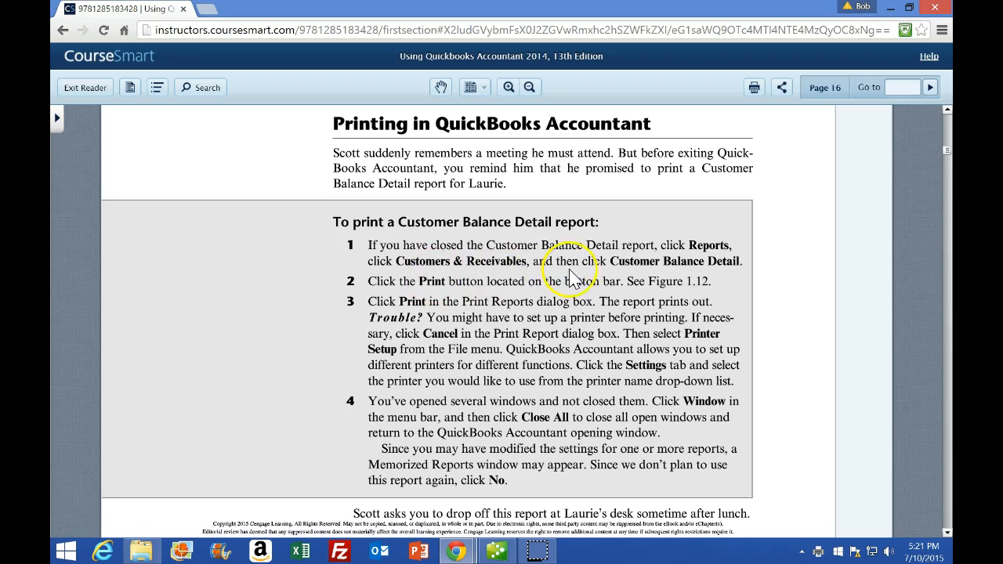
pyautogui.scroll(-1, 662, 272)
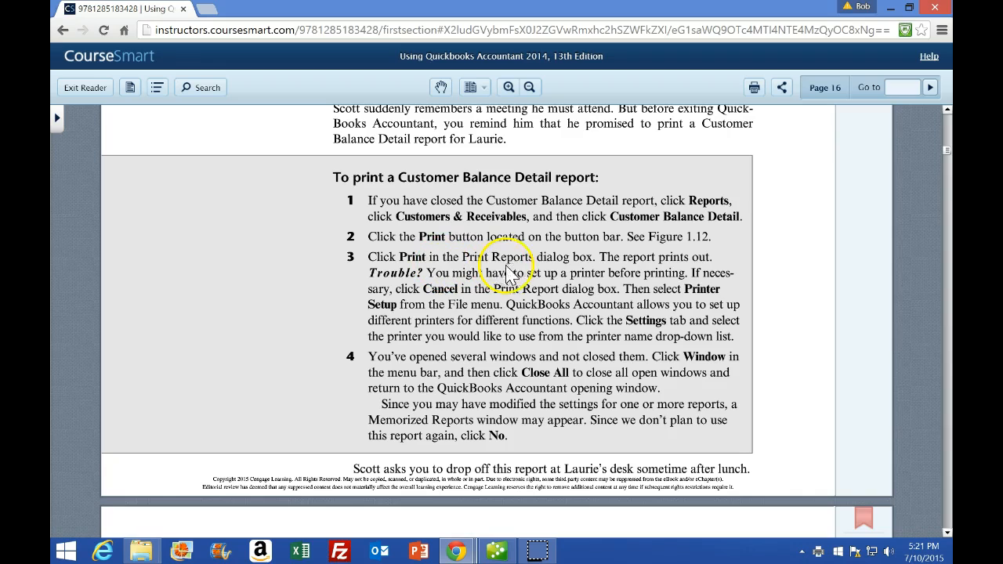
pyautogui.click(496, 549)
pyautogui.click(378, 60)
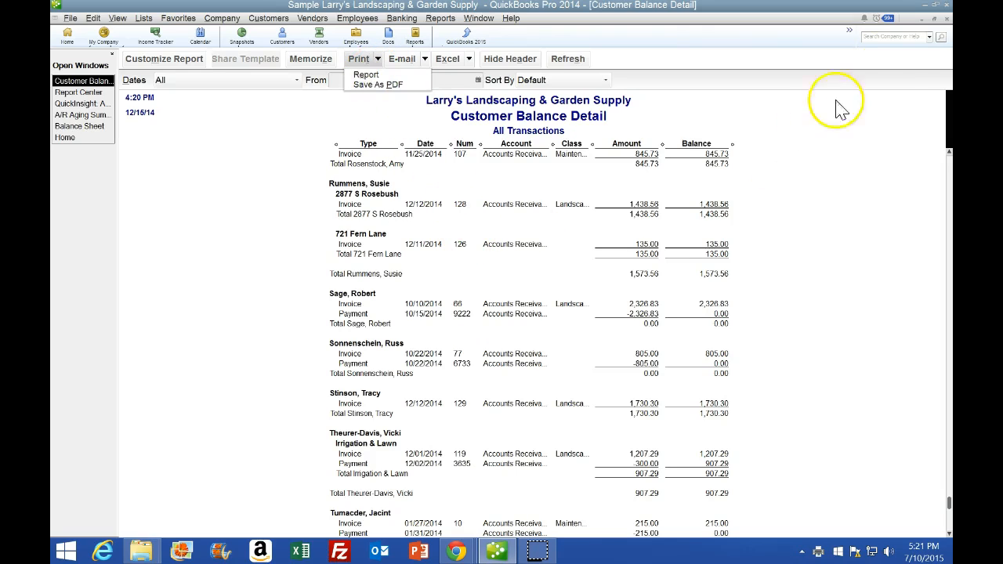
pyautogui.press('Escape')
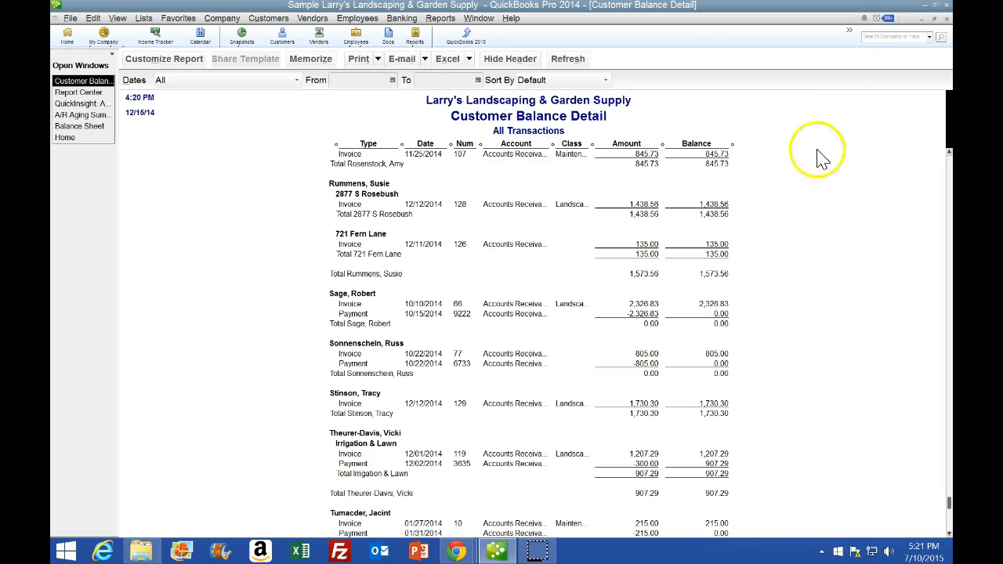
# Read the textbook's section on using QuickBooks Help, then close the Have a Question? help window
pyautogui.moveTo(459, 550)
pyautogui.click(450, 463)
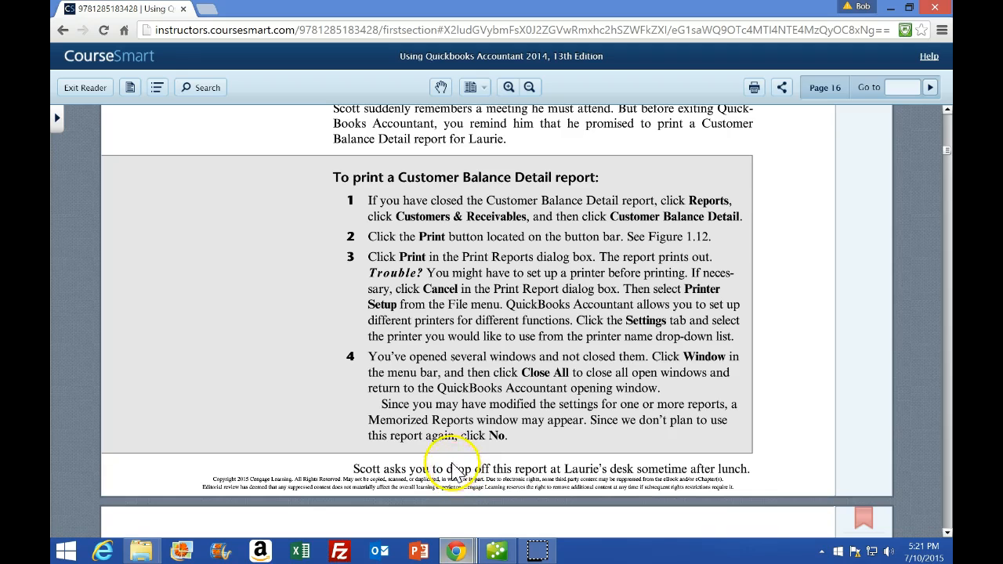
pyautogui.scroll(-3, 447, 466)
pyautogui.scroll(-2, 443, 470)
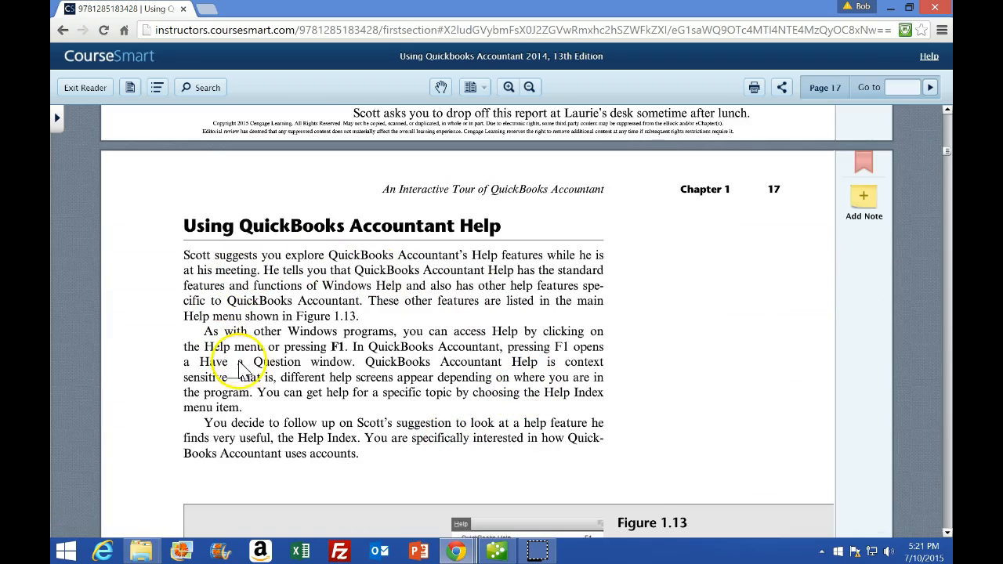
pyautogui.scroll(-3, 329, 384)
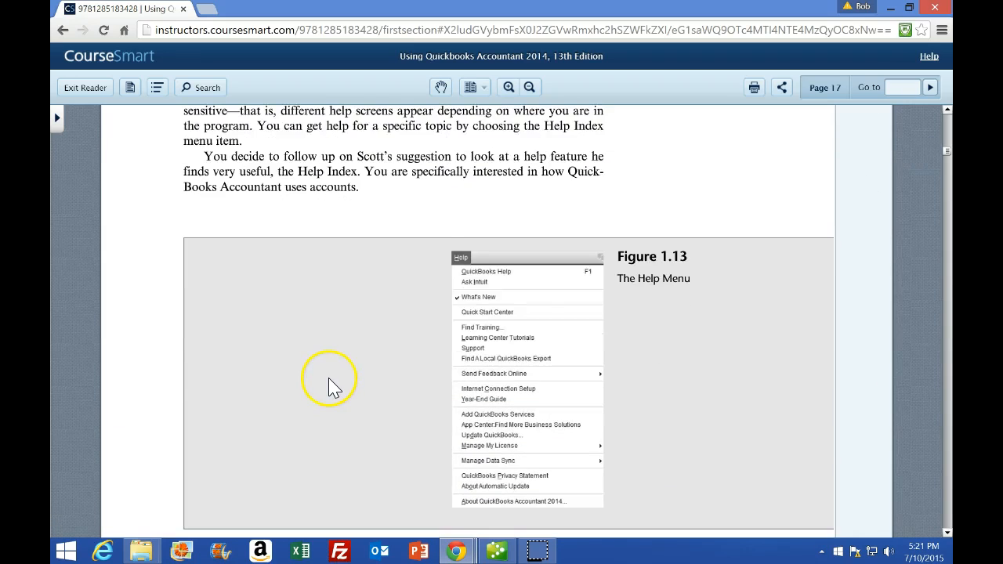
pyautogui.scroll(-3, 329, 384)
pyautogui.scroll(-1, 325, 383)
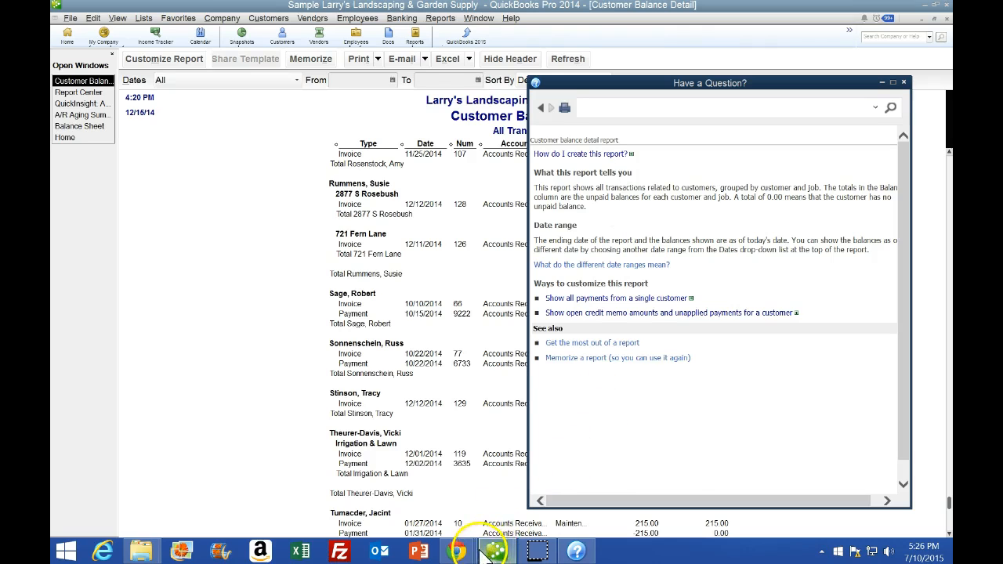
pyautogui.moveTo(457, 548)
pyautogui.click(459, 515)
pyautogui.scroll(5, 430, 376)
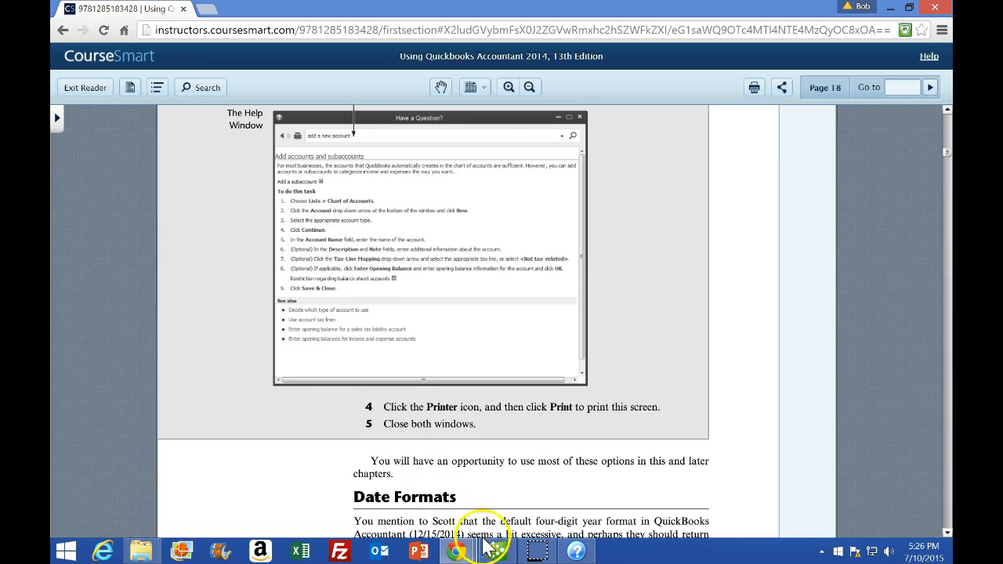
pyautogui.click(576, 551)
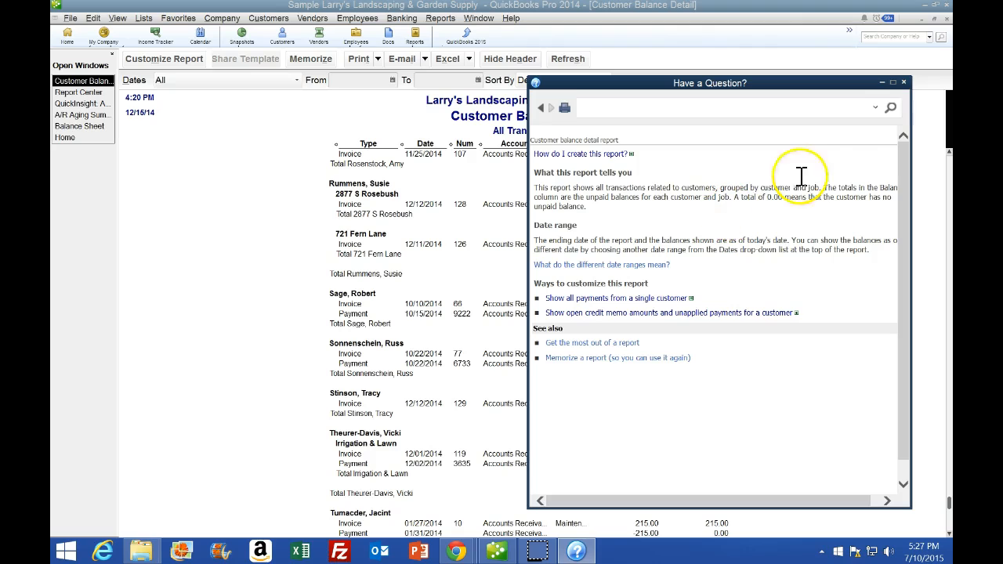
pyautogui.click(904, 82)
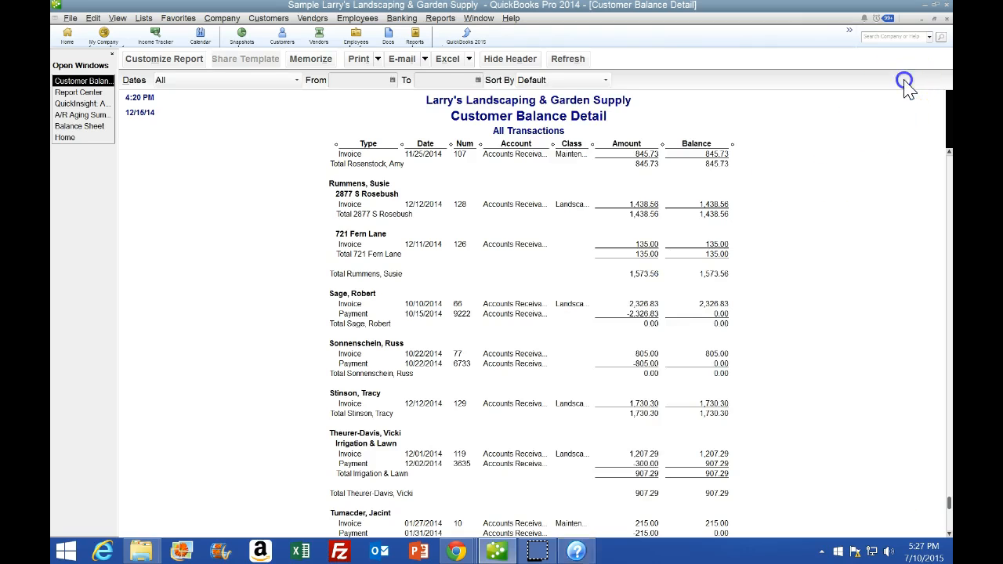
# Read the textbook's instructions for changing the date format preferences
pyautogui.click(496, 552)
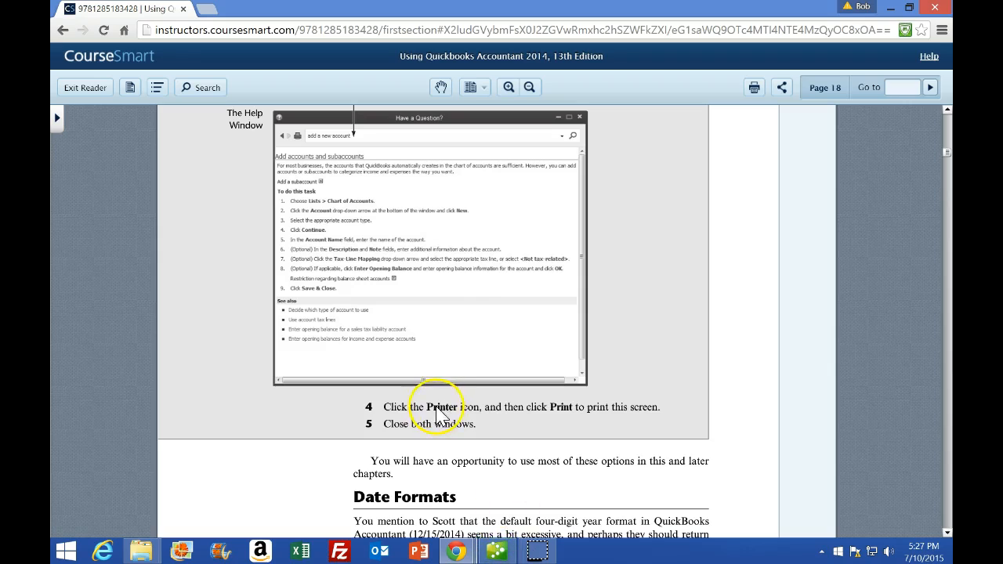
pyautogui.scroll(-2, 439, 419)
pyautogui.scroll(1, 439, 419)
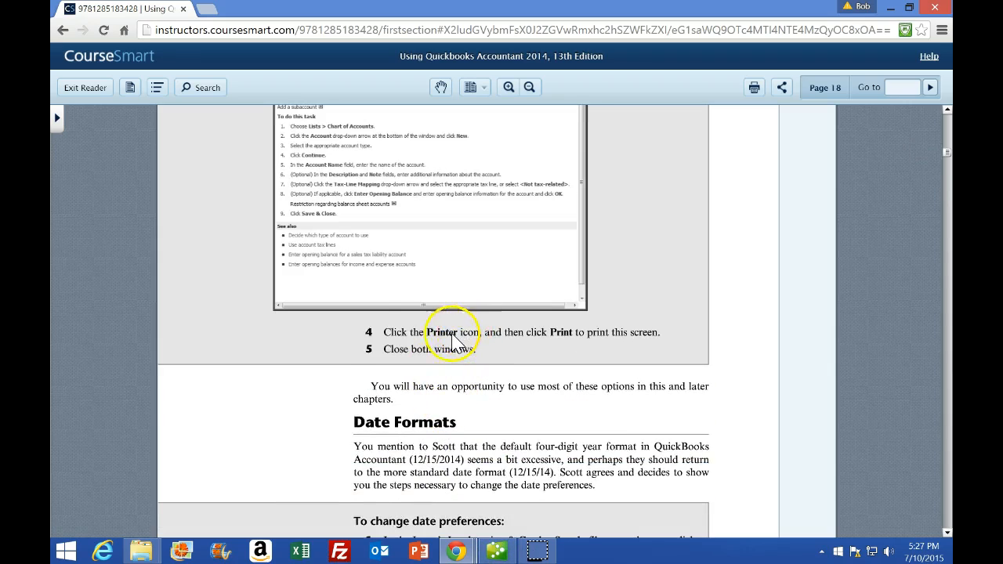
pyautogui.scroll(-3, 409, 298)
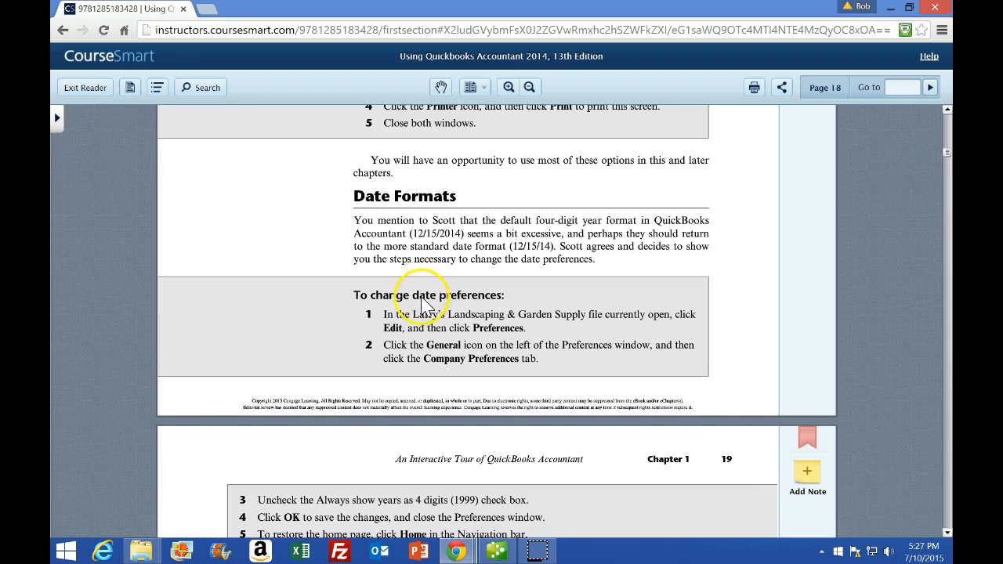
pyautogui.scroll(-1, 420, 304)
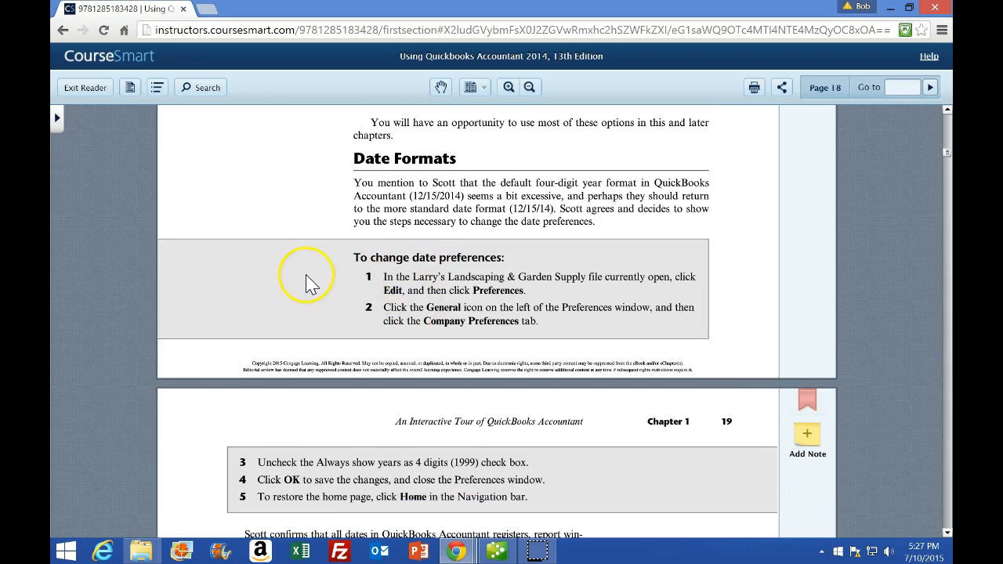
pyautogui.scroll(-1, 311, 283)
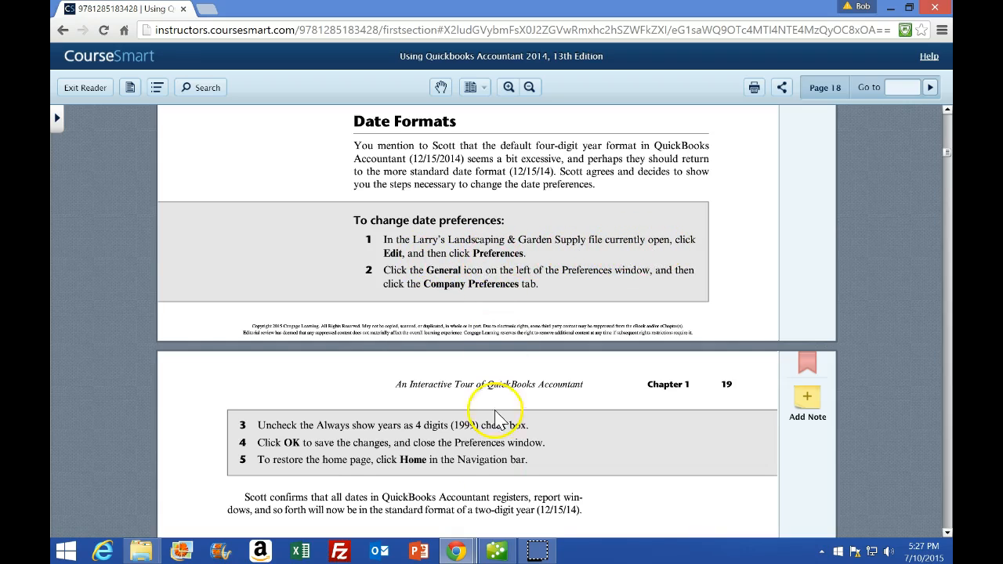
# Open the Preferences window in QuickBooks, checking the textbook's date-format steps along the way
pyautogui.click(496, 552)
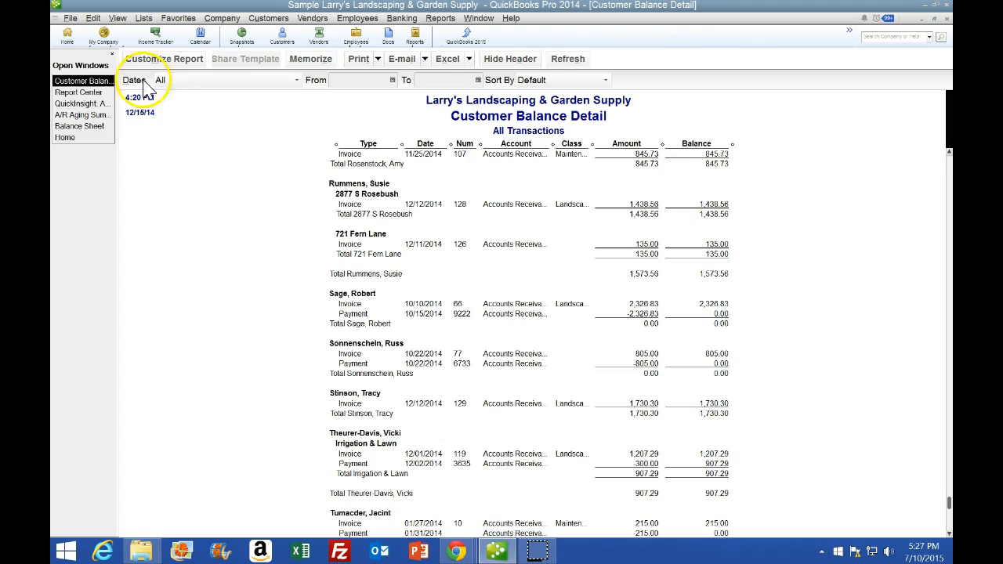
pyautogui.click(94, 19)
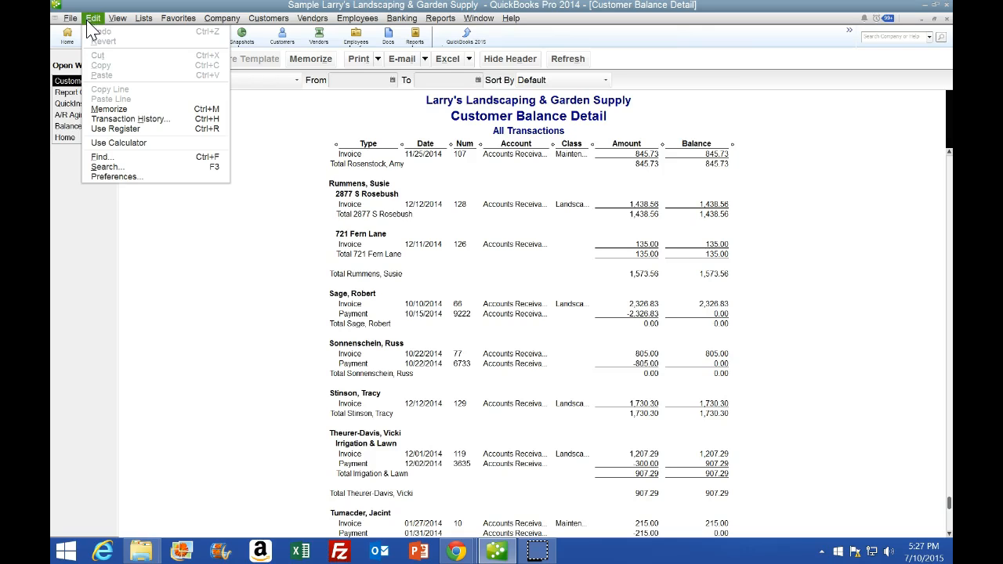
pyautogui.click(114, 177)
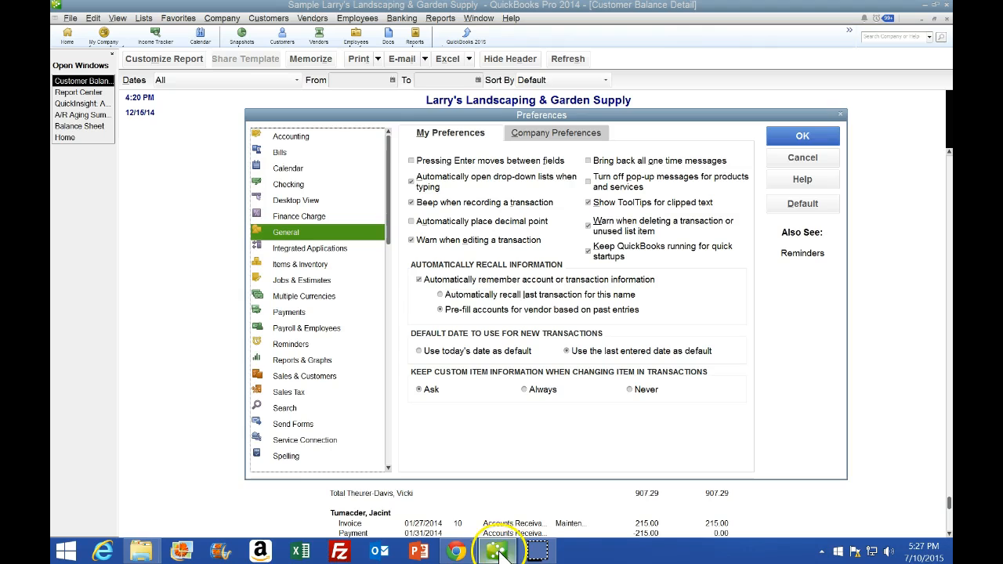
pyautogui.moveTo(465, 555)
pyautogui.click(456, 497)
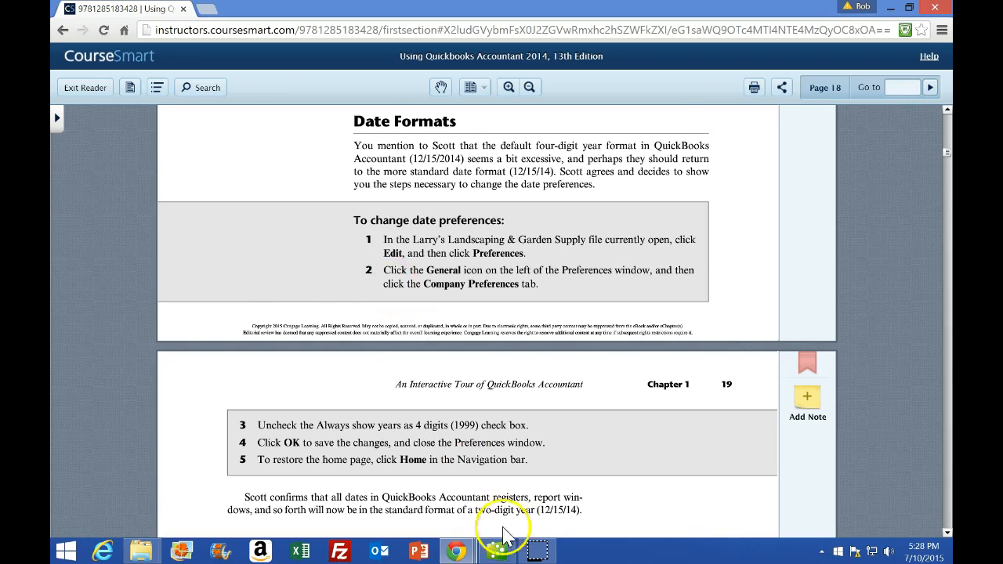
pyautogui.click(496, 552)
# In the General company preferences, turn off Always show years as 4 digits (1999)
pyautogui.click(289, 235)
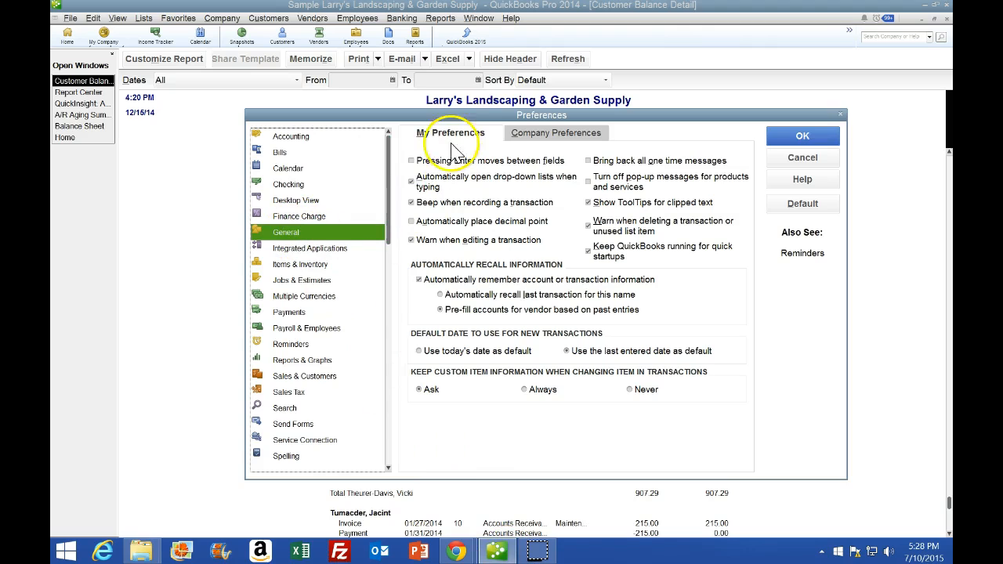
pyautogui.click(548, 137)
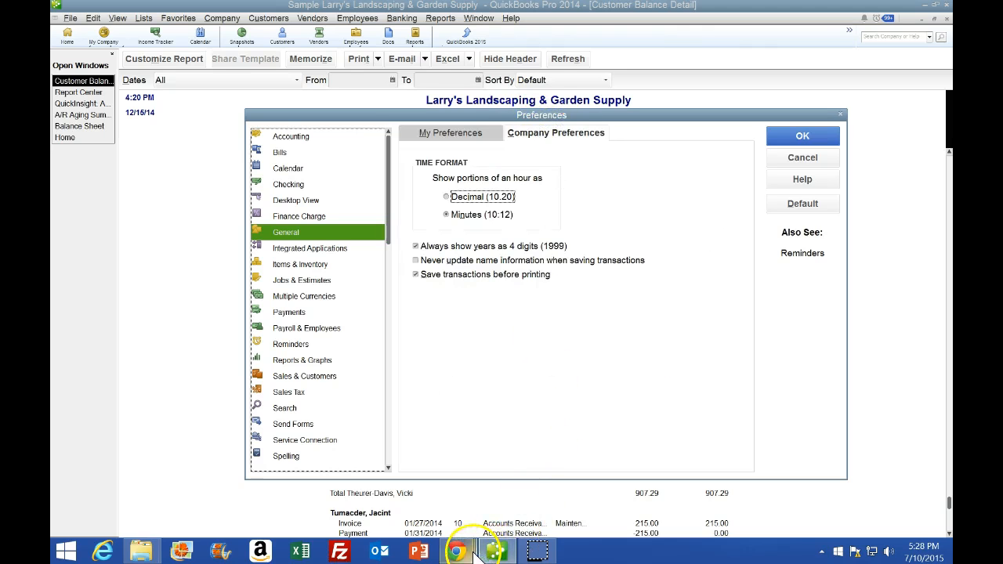
pyautogui.moveTo(457, 548)
pyautogui.click(453, 466)
pyautogui.scroll(-3, 435, 442)
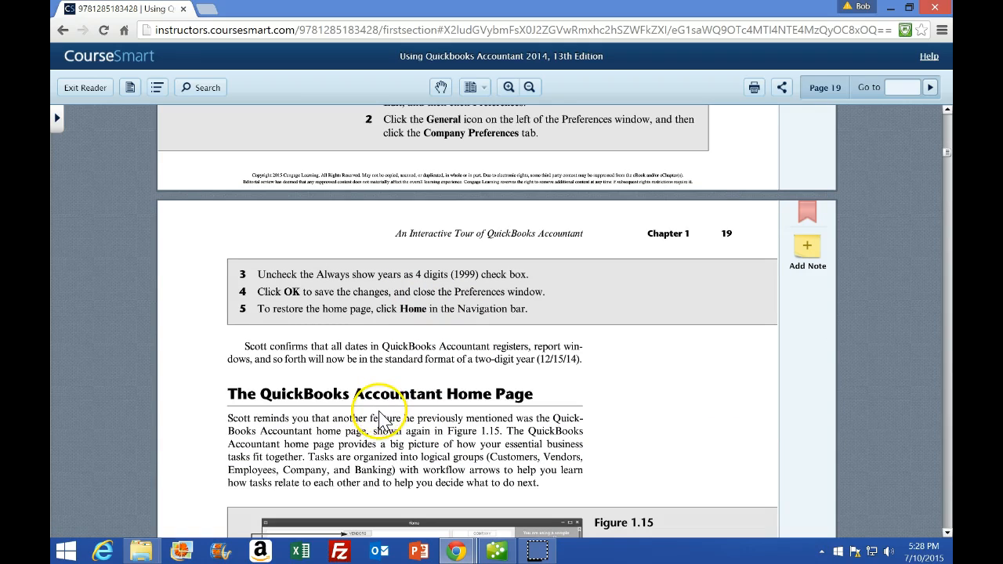
pyautogui.click(496, 550)
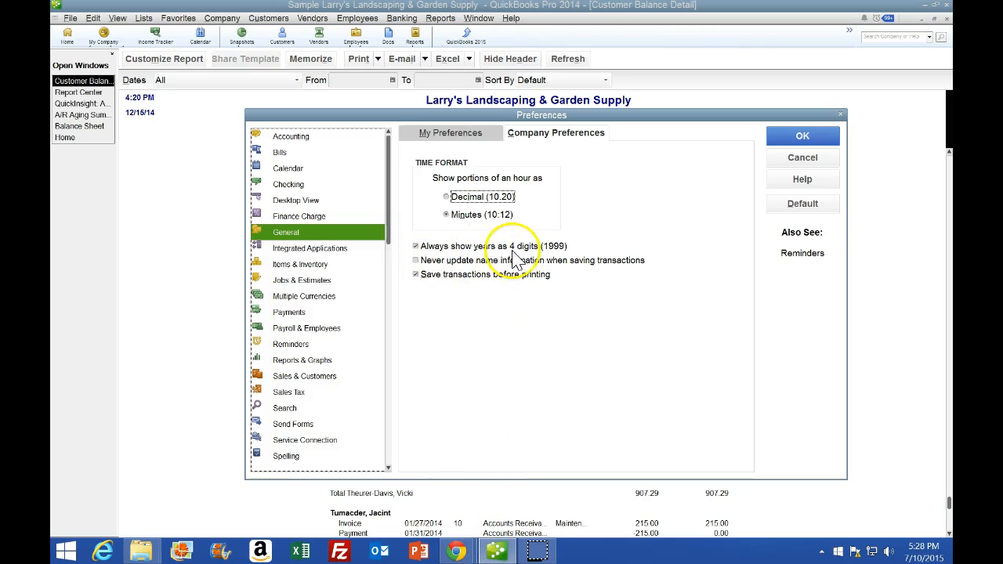
pyautogui.click(415, 246)
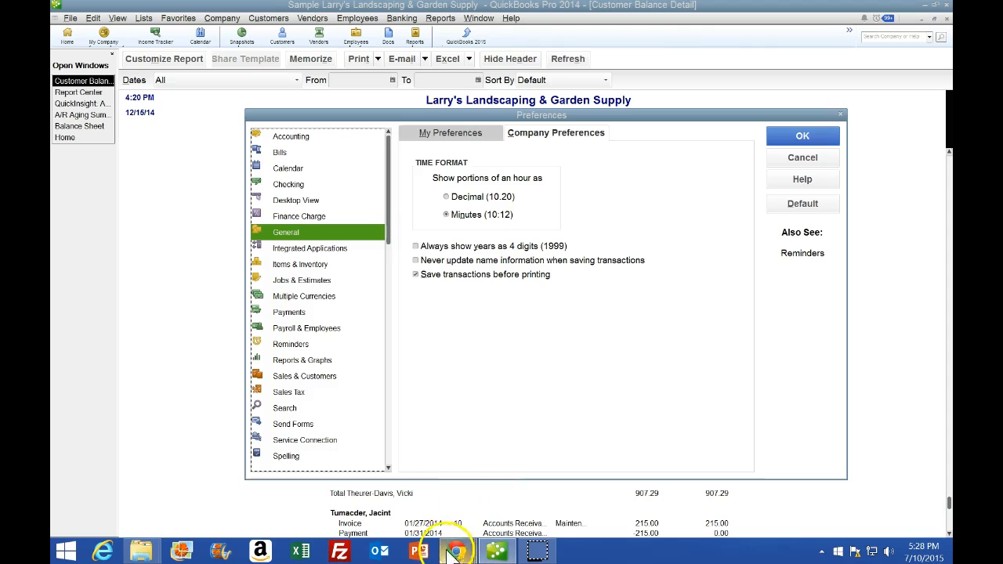
# Save the preference change, confirming that all open windows close, and return to the home page
pyautogui.moveTo(459, 550)
pyautogui.click(474, 490)
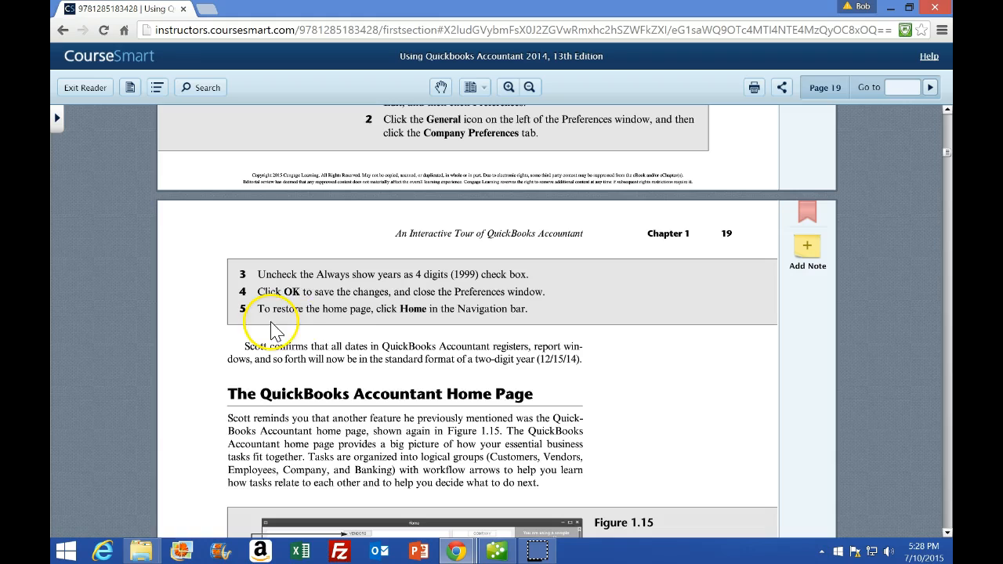
pyautogui.click(498, 551)
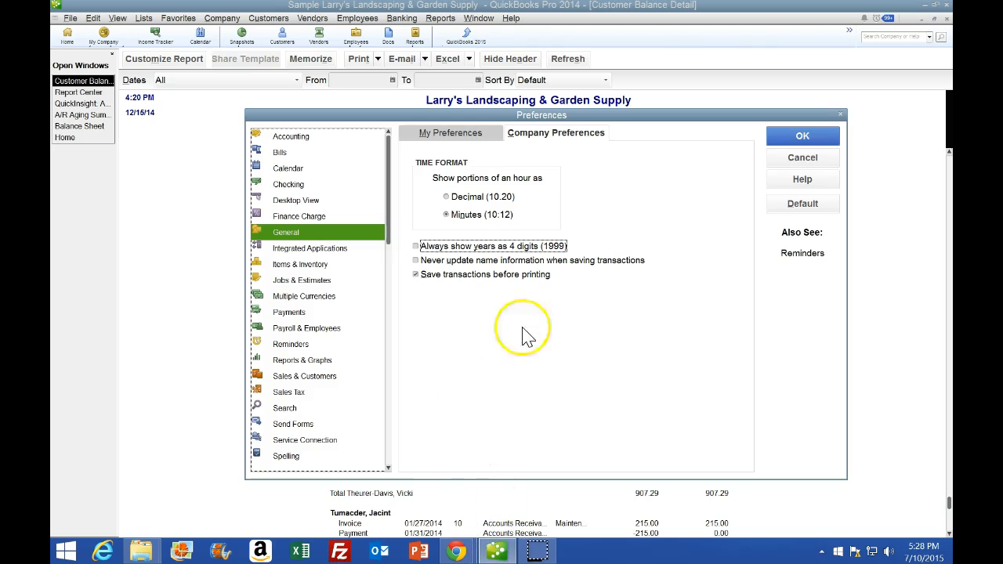
pyautogui.click(801, 138)
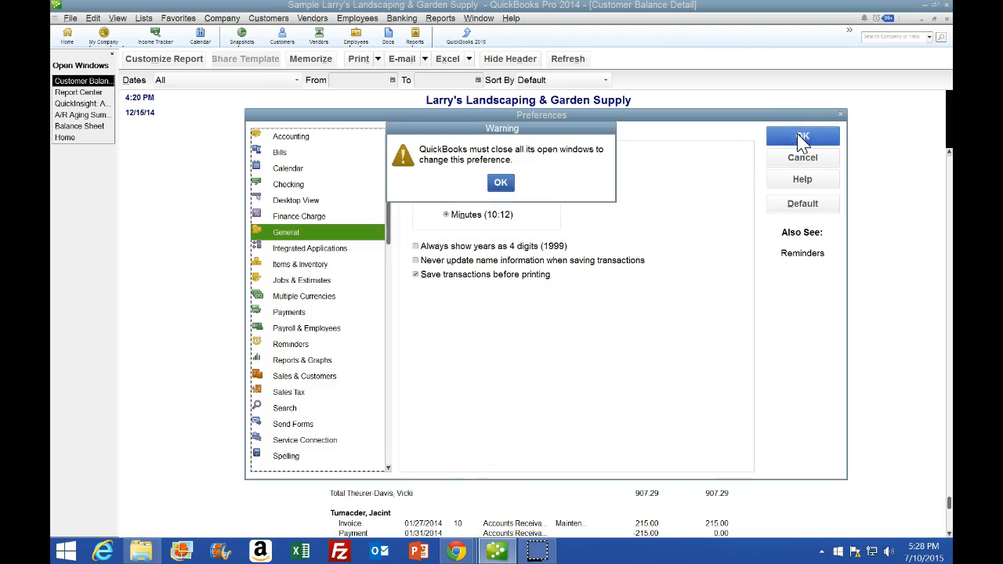
pyautogui.click(499, 183)
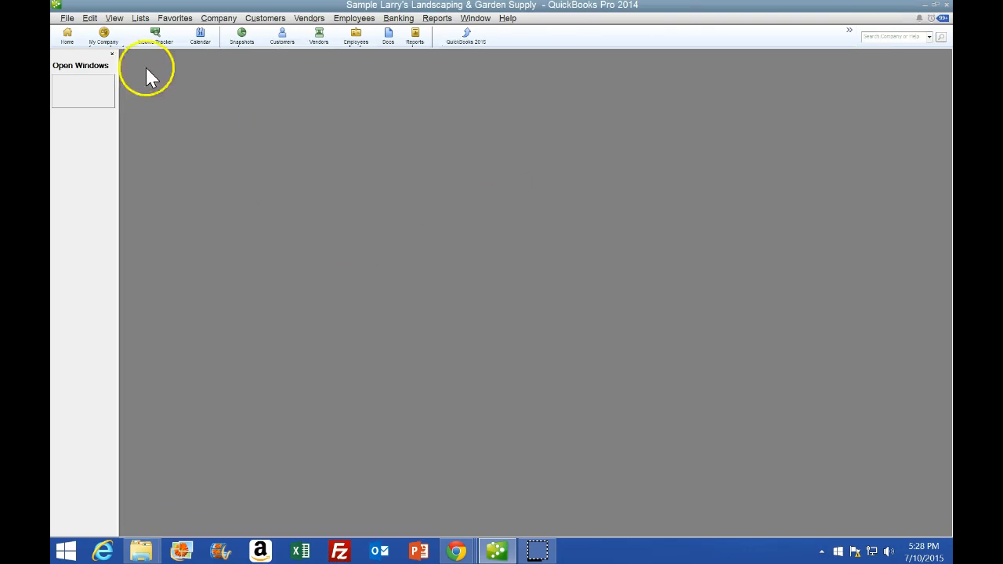
pyautogui.click(68, 36)
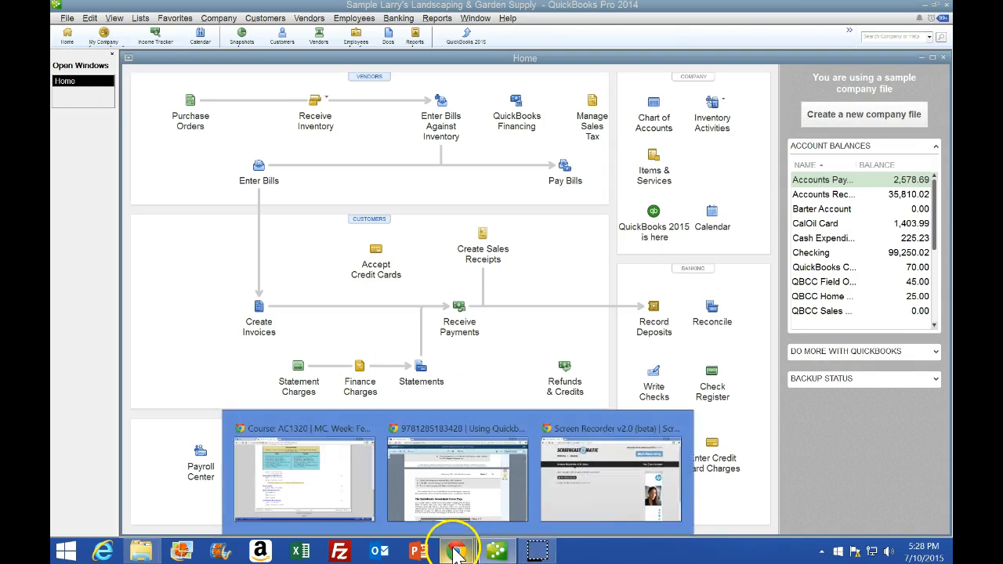
# Read the textbook's section on the QuickBooks Accountant home page and its exploration steps
pyautogui.click(431, 432)
pyautogui.scroll(-1, 443, 437)
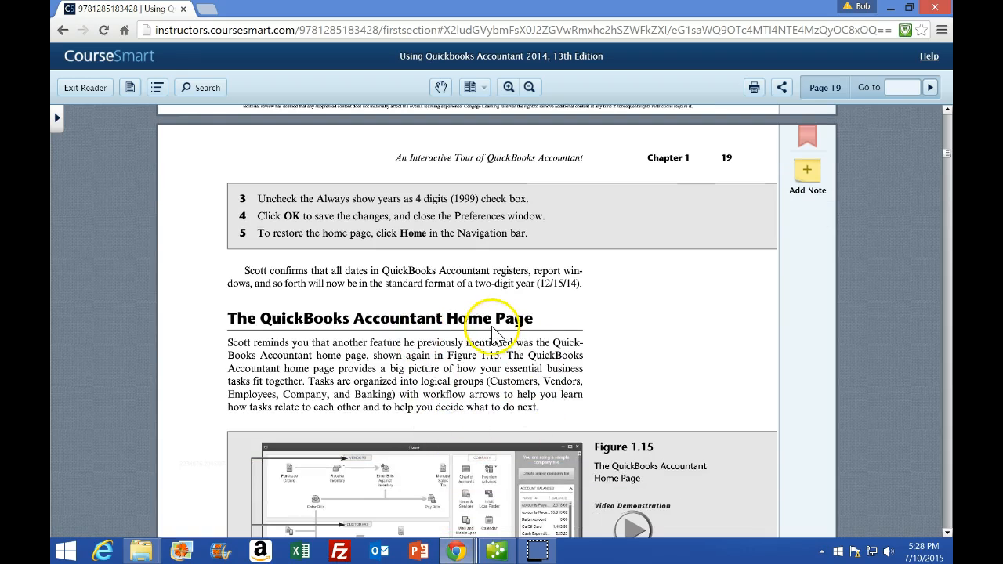
pyautogui.scroll(-1, 499, 337)
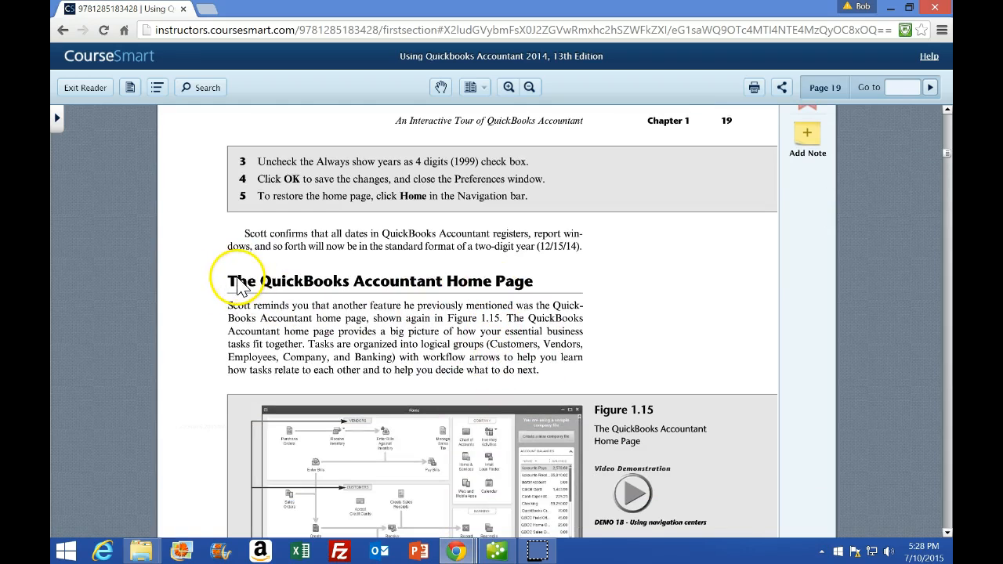
pyautogui.scroll(-3, 224, 313)
pyautogui.scroll(-3, 224, 313)
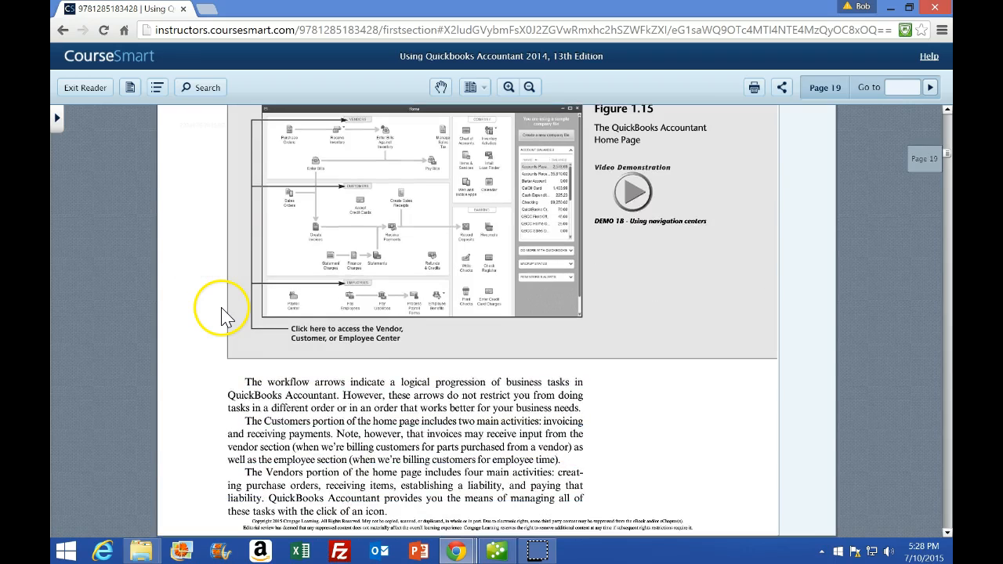
pyautogui.scroll(-2, 270, 294)
pyautogui.scroll(3, 327, 368)
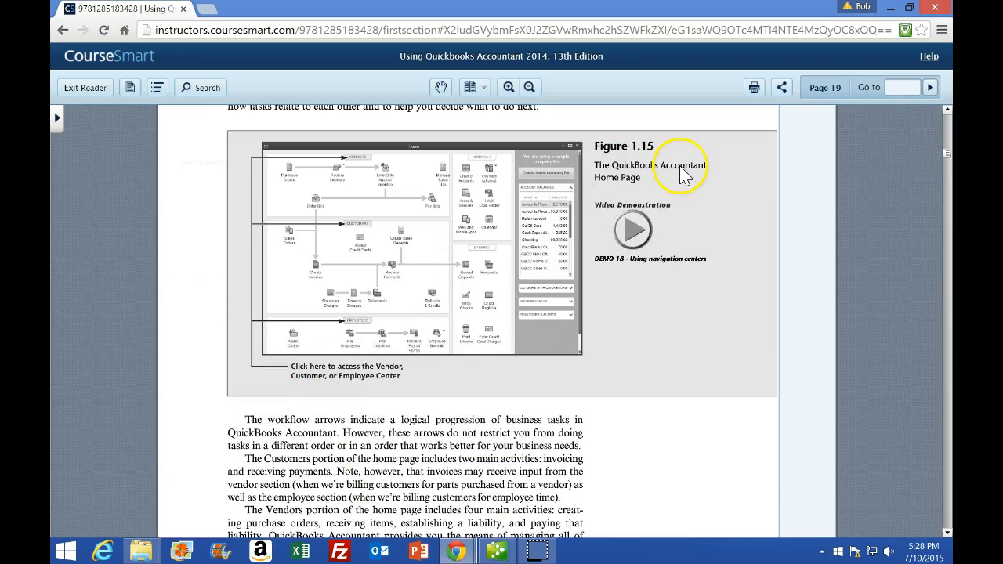
pyautogui.scroll(-10, 365, 325)
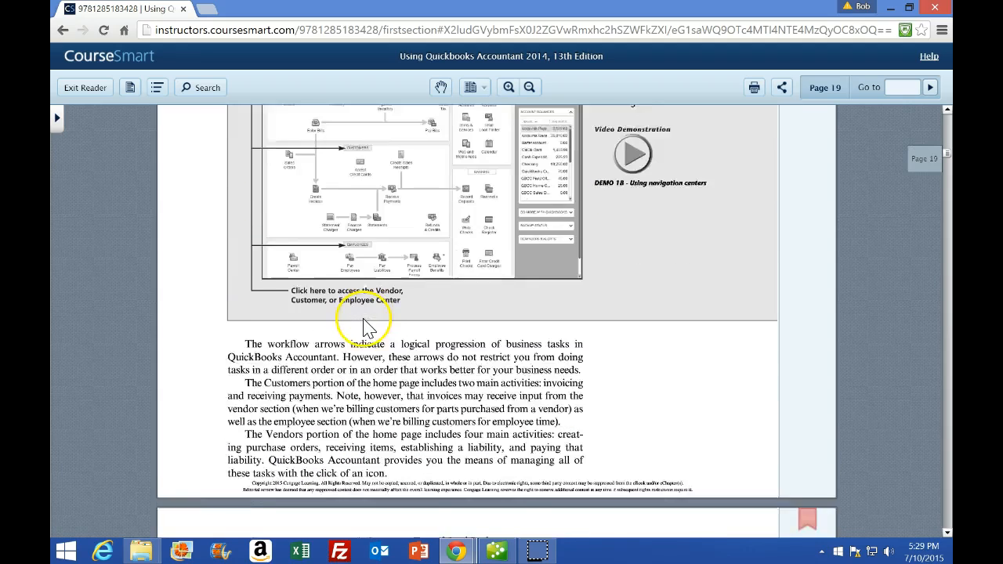
pyautogui.scroll(-11, 365, 325)
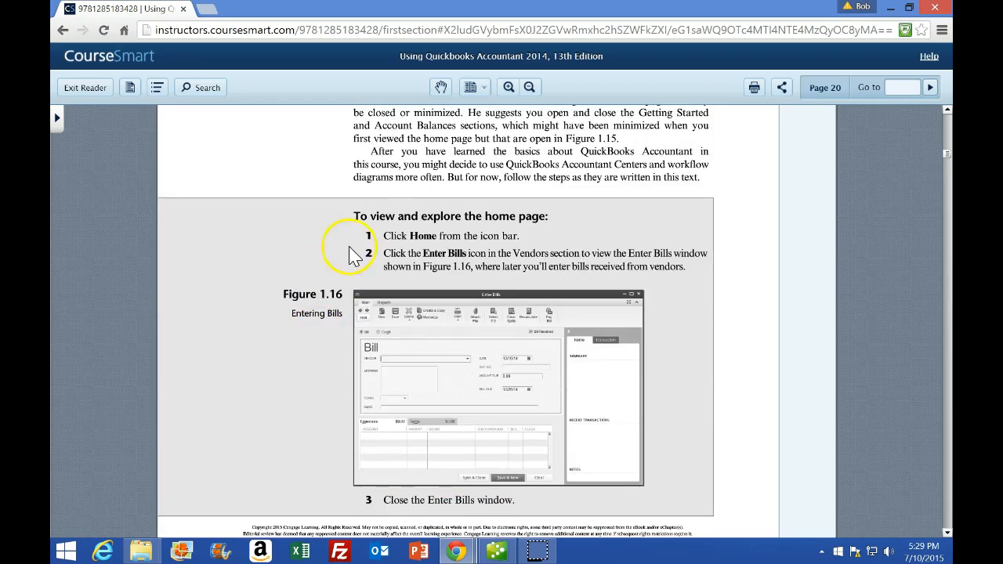
pyautogui.scroll(9, 345, 258)
pyautogui.scroll(-8, 334, 259)
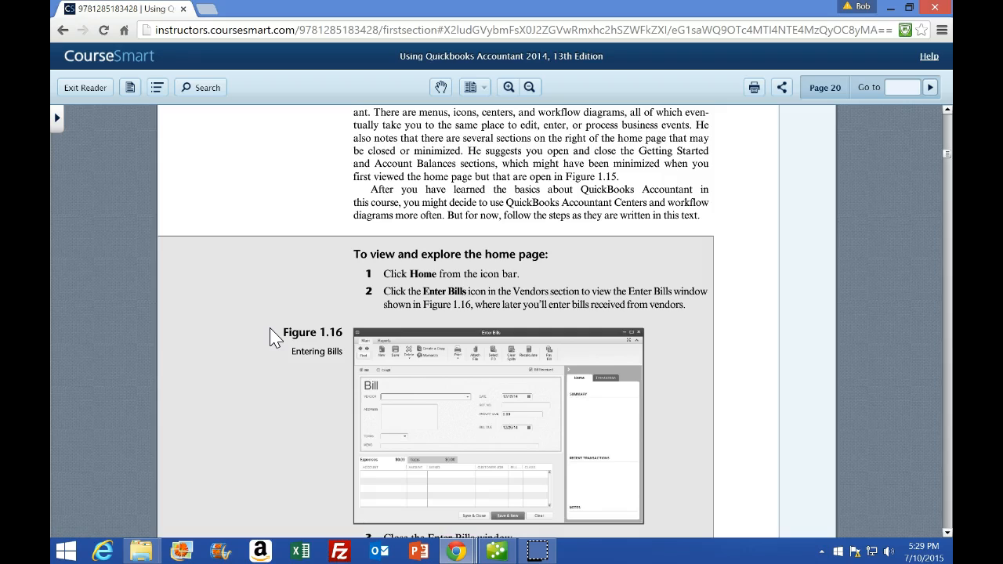
pyautogui.scroll(-1, 274, 336)
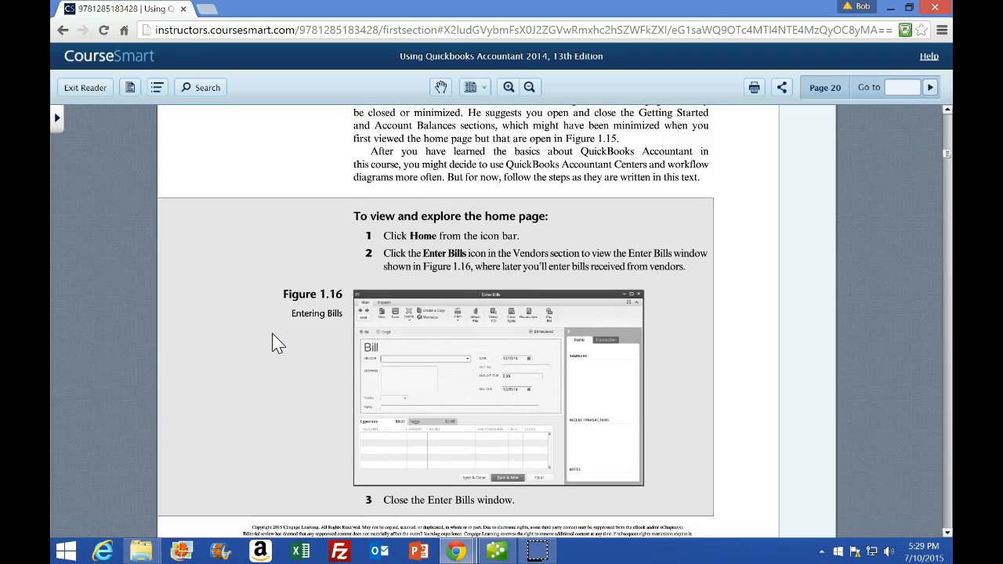
pyautogui.scroll(-1, 275, 337)
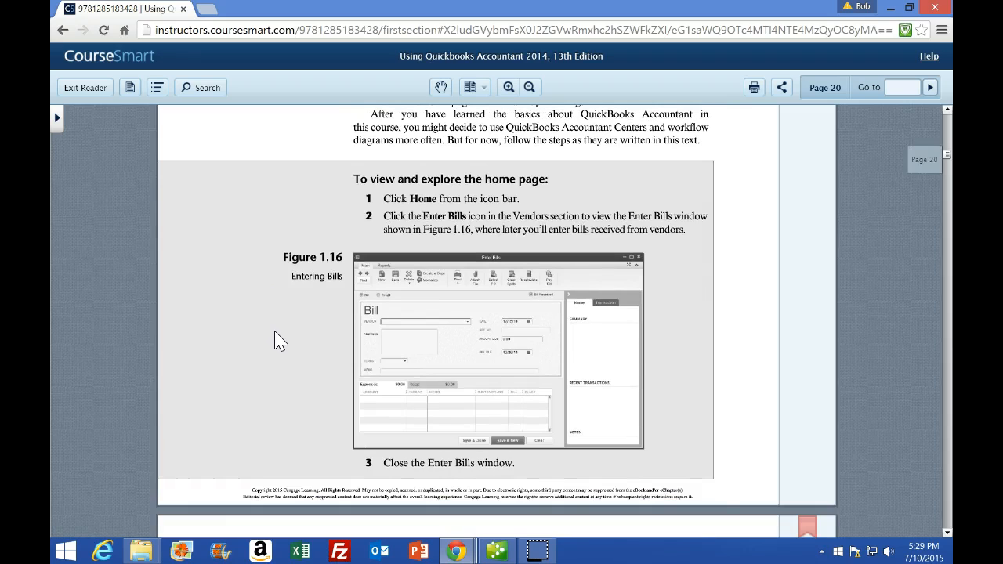
pyautogui.scroll(-5, 285, 333)
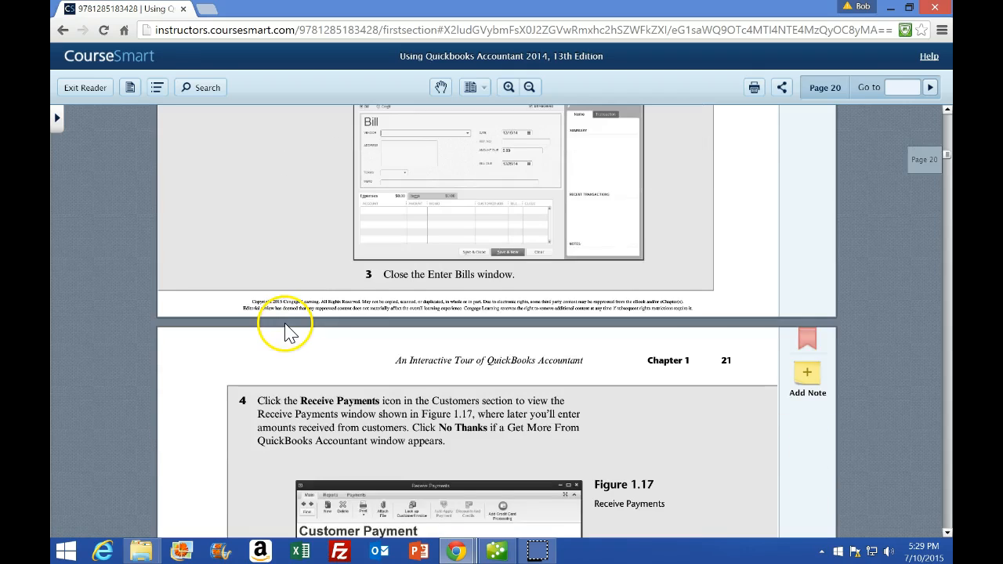
pyautogui.scroll(-2, 285, 329)
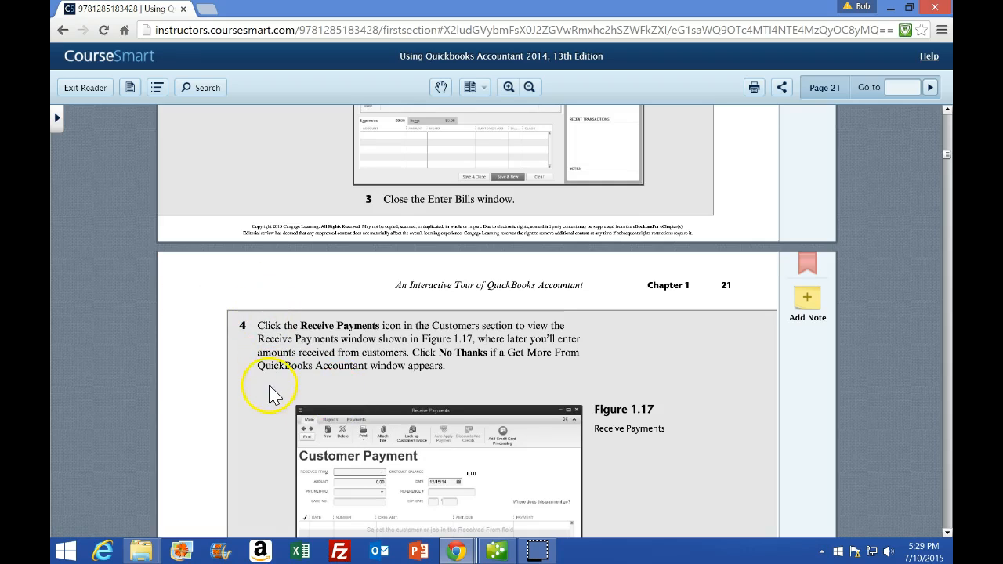
# Open and close the Enter Bills and Pay Bills windows from the home page
pyautogui.click(496, 551)
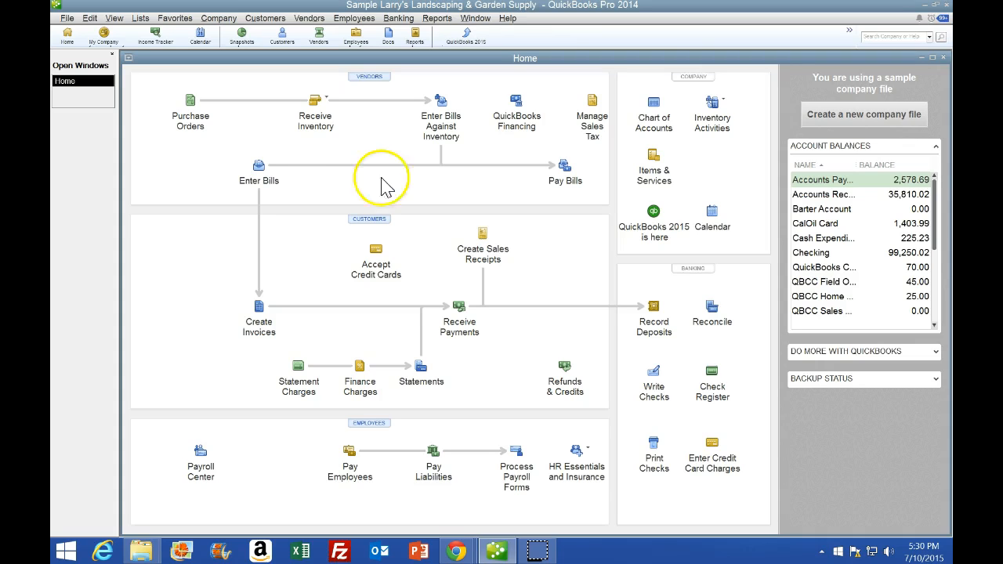
pyautogui.click(260, 167)
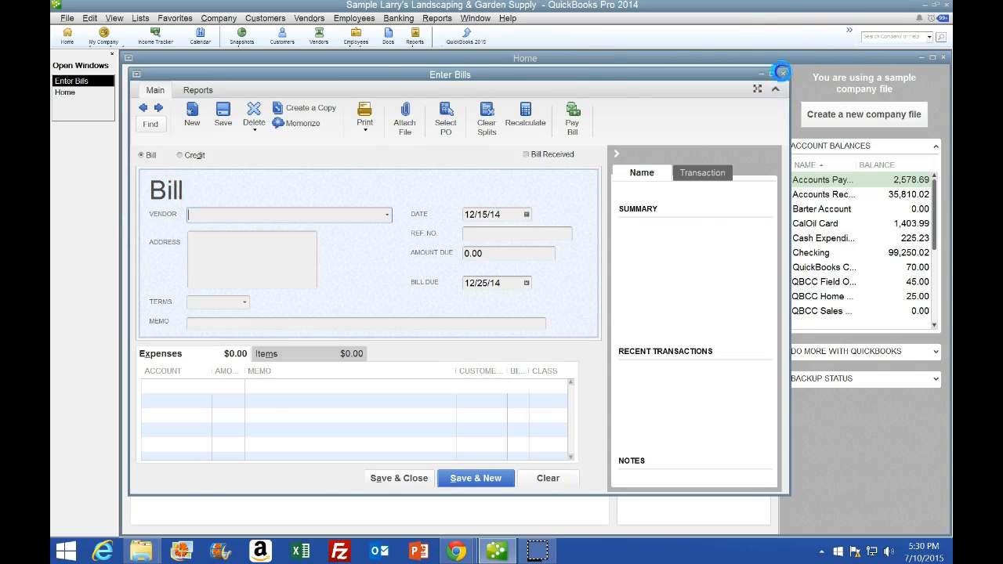
pyautogui.click(782, 74)
pyautogui.click(564, 173)
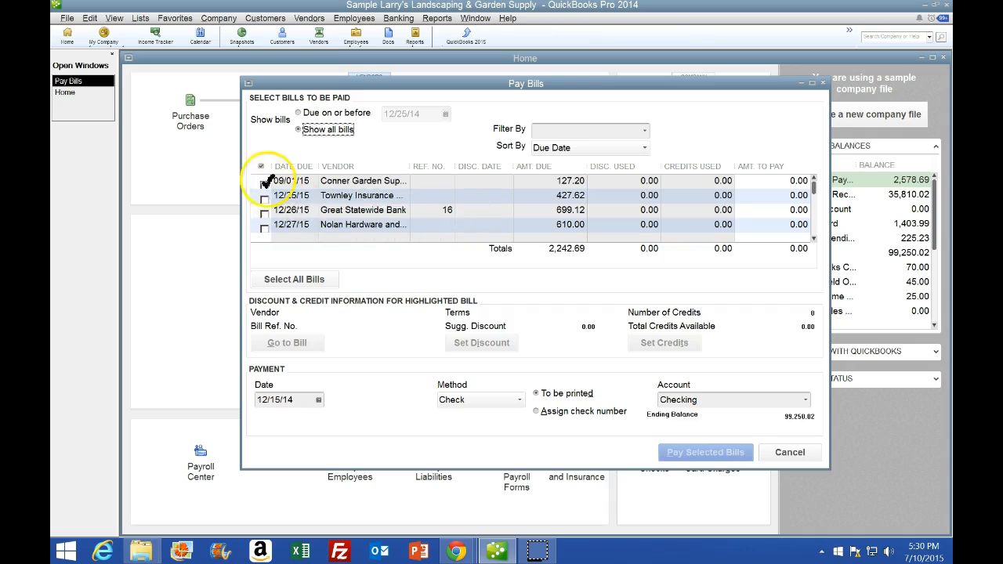
pyautogui.click(821, 83)
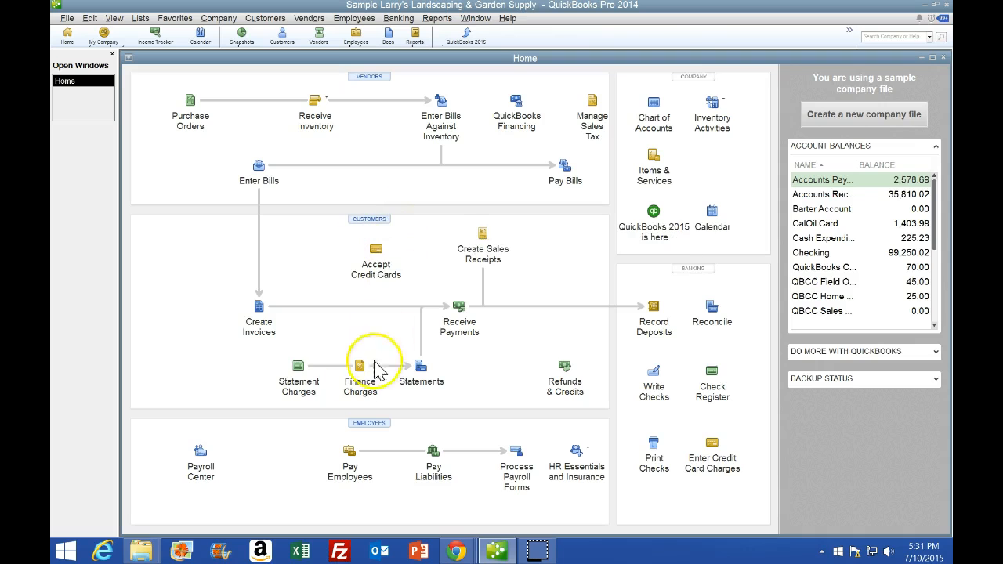
# Open and close the Create Invoices and Receive Payments windows from the home page
pyautogui.click(262, 312)
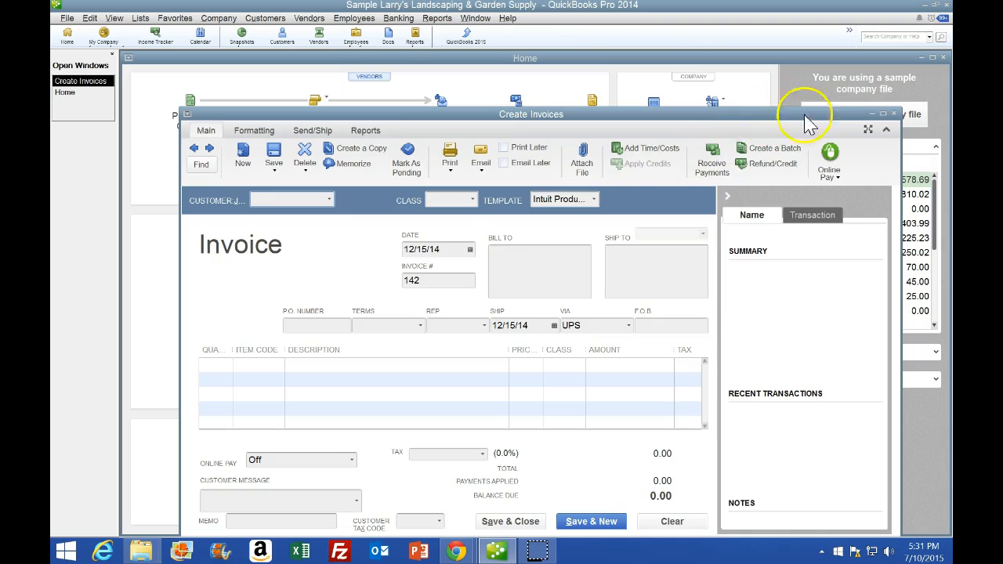
pyautogui.click(883, 114)
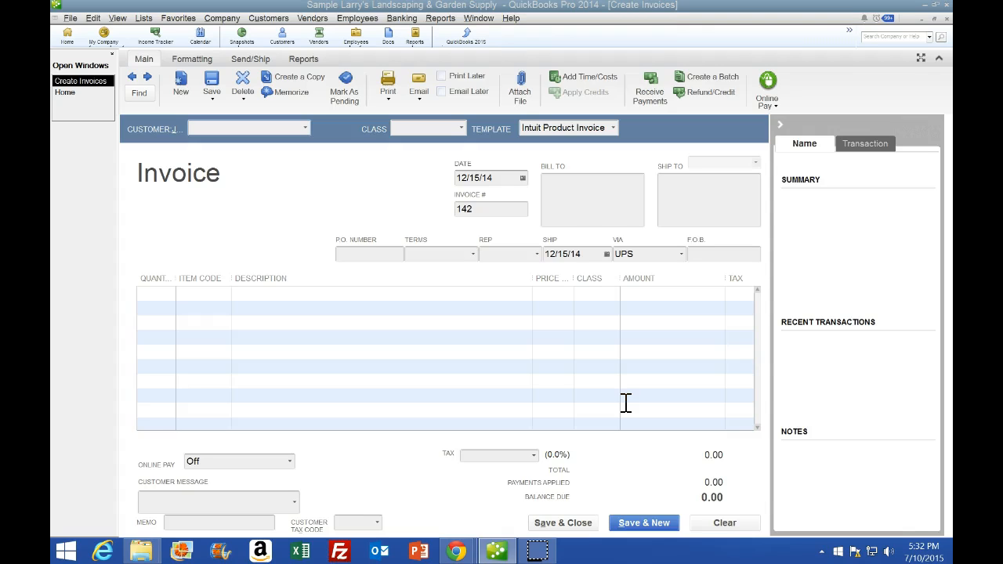
pyautogui.click(686, 389)
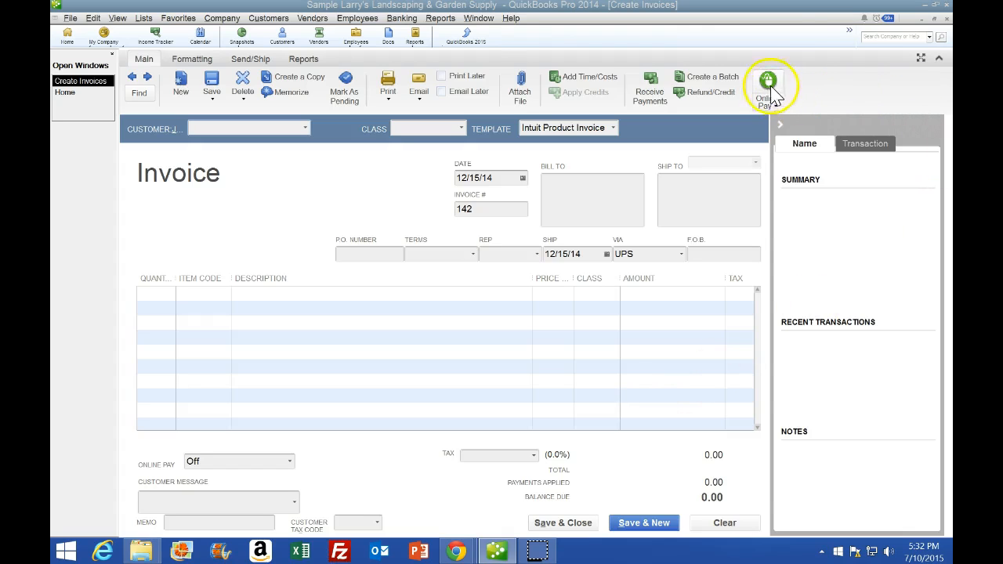
pyautogui.click(946, 18)
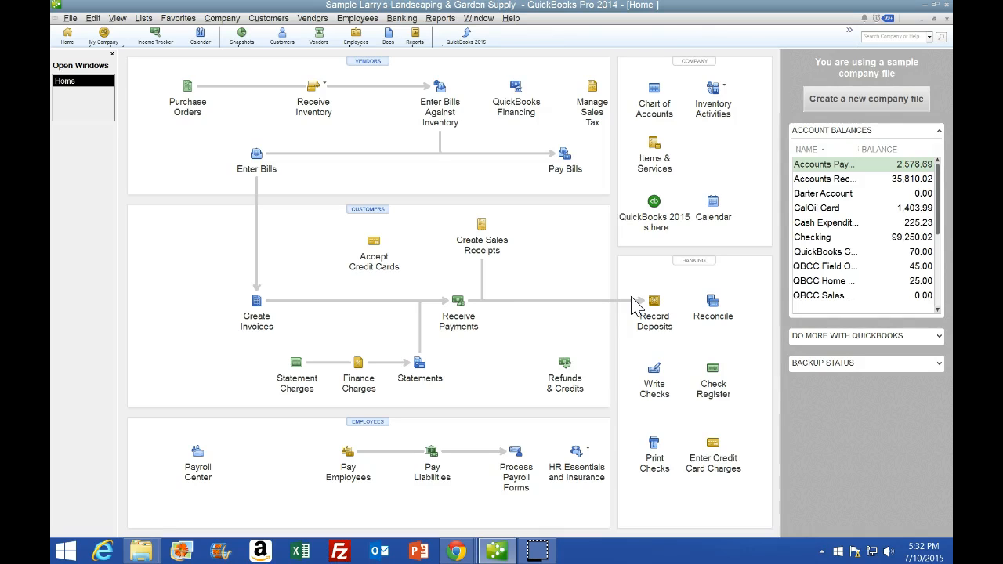
pyautogui.click(459, 301)
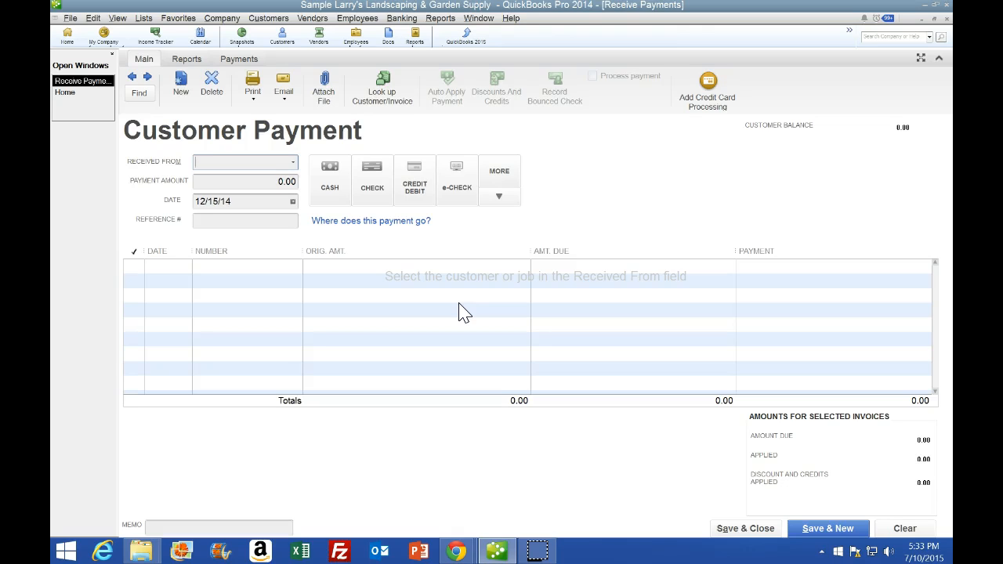
pyautogui.click(947, 19)
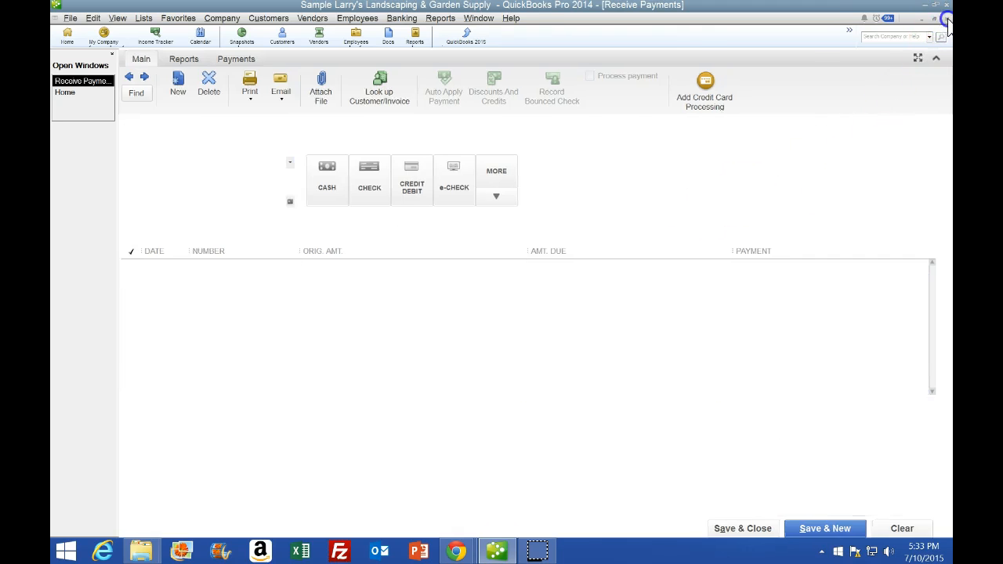
# Open the Record Deposits window from the home page, cancel the payments-to-deposit list, and close the window
pyautogui.click(655, 308)
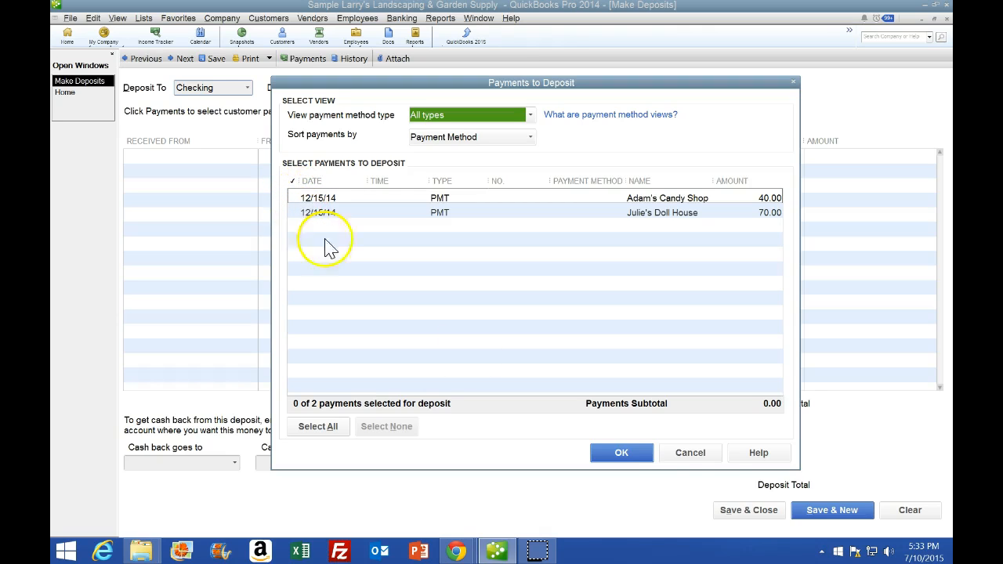
pyautogui.click(707, 458)
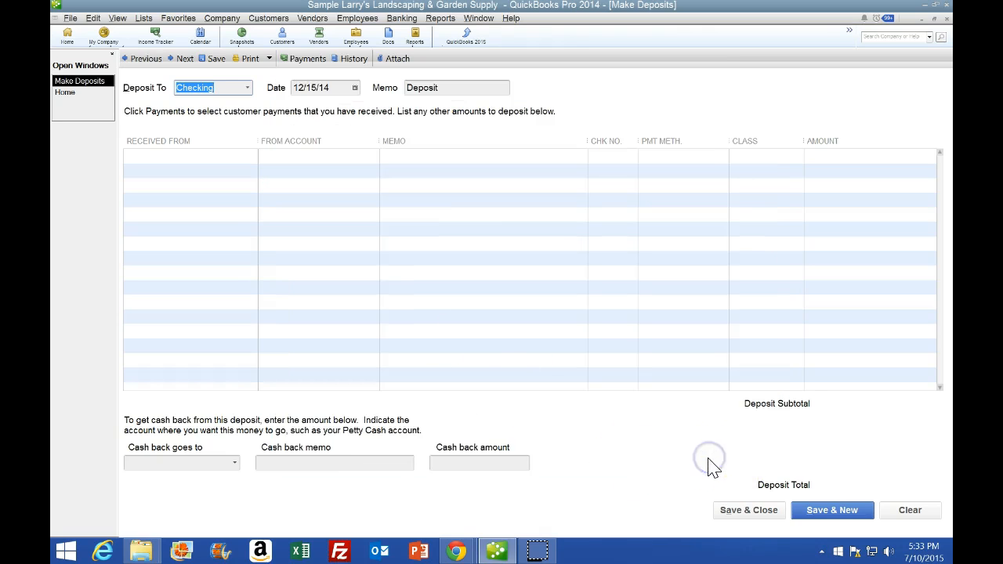
pyautogui.click(945, 19)
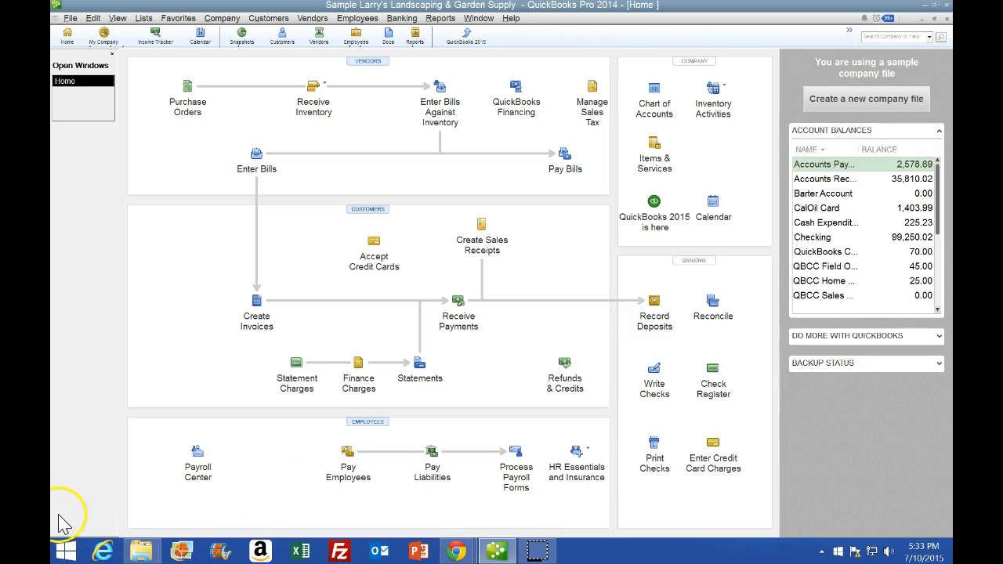
# Read the textbook's sections on Learning Center tutorials, exiting QuickBooks, and the chapter end note
pyautogui.scroll(1, 304, 423)
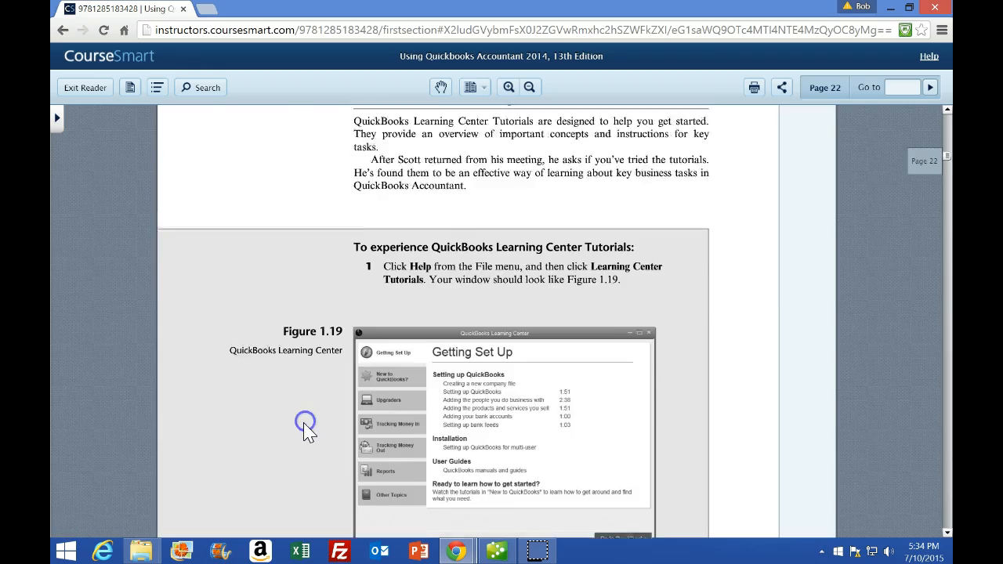
pyautogui.scroll(1, 304, 425)
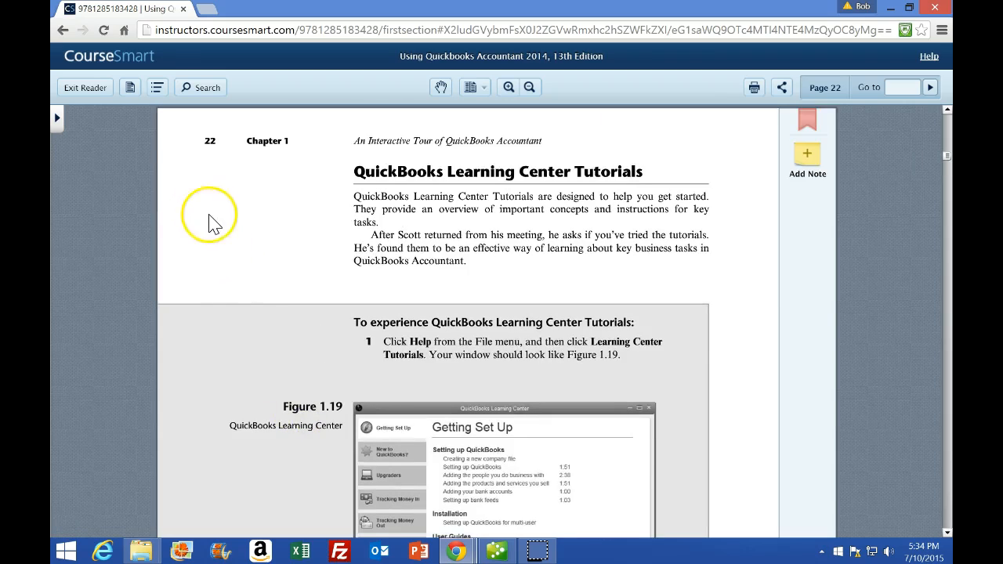
pyautogui.scroll(-1, 282, 376)
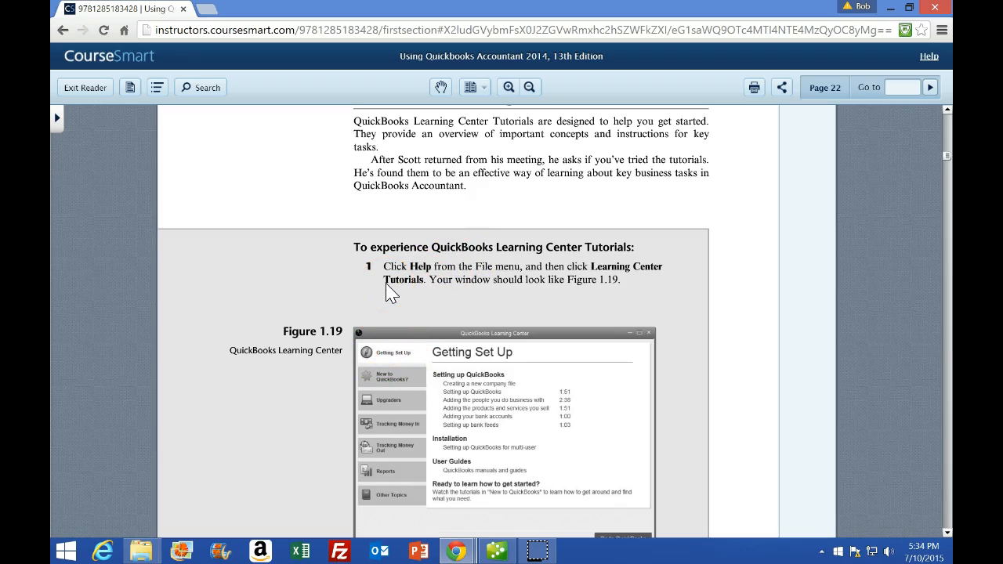
pyautogui.scroll(-9, 388, 329)
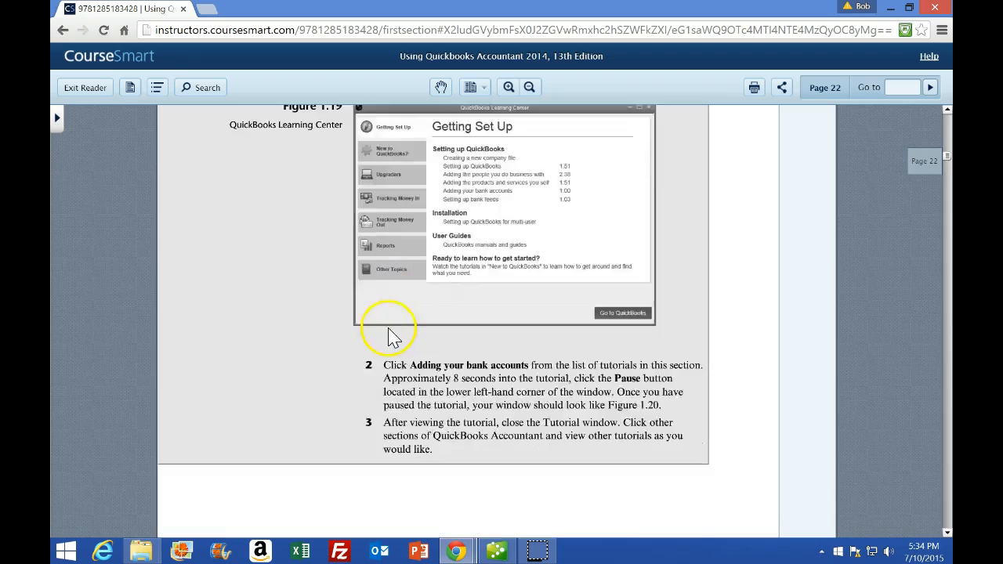
pyautogui.scroll(-5, 384, 369)
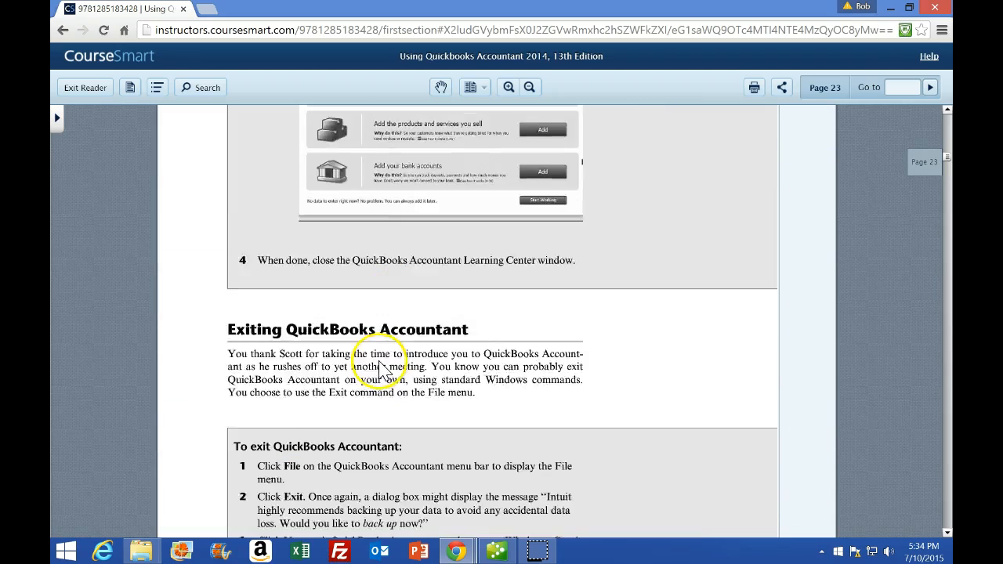
pyautogui.scroll(-1, 301, 378)
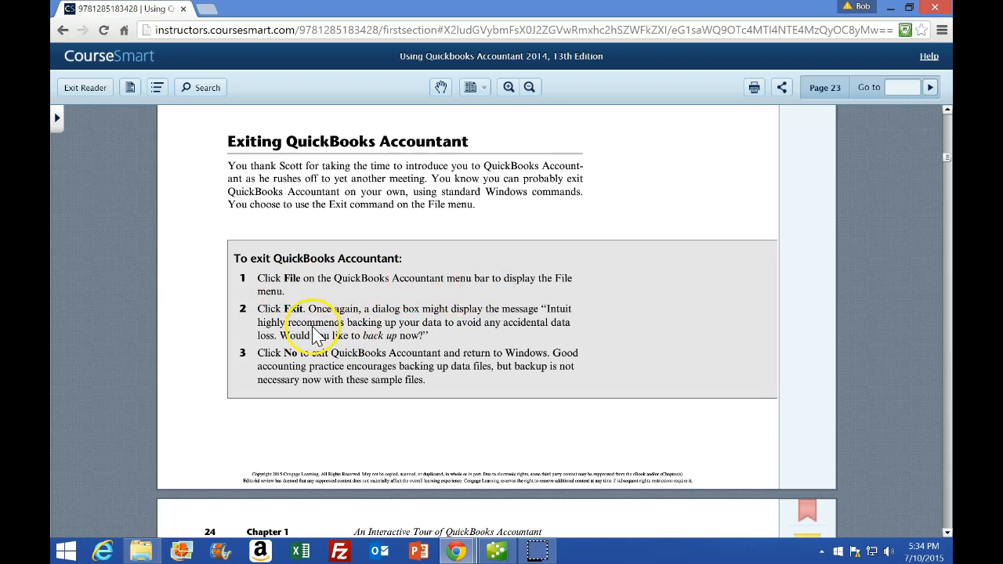
pyautogui.scroll(-3, 318, 345)
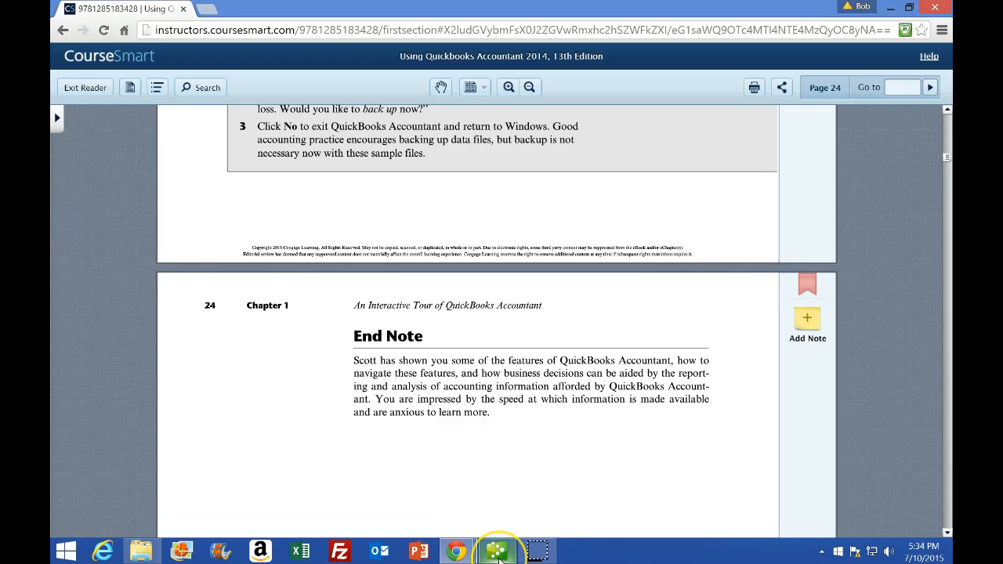
# Switch back to QuickBooks, dismiss the File menu, close the home page, and minimize the program
pyautogui.click(494, 550)
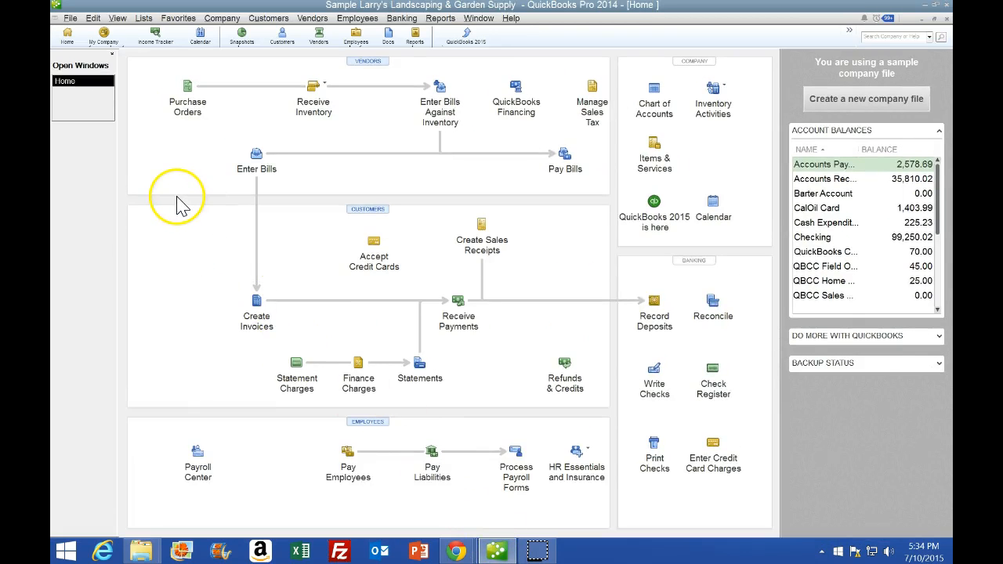
pyautogui.click(69, 18)
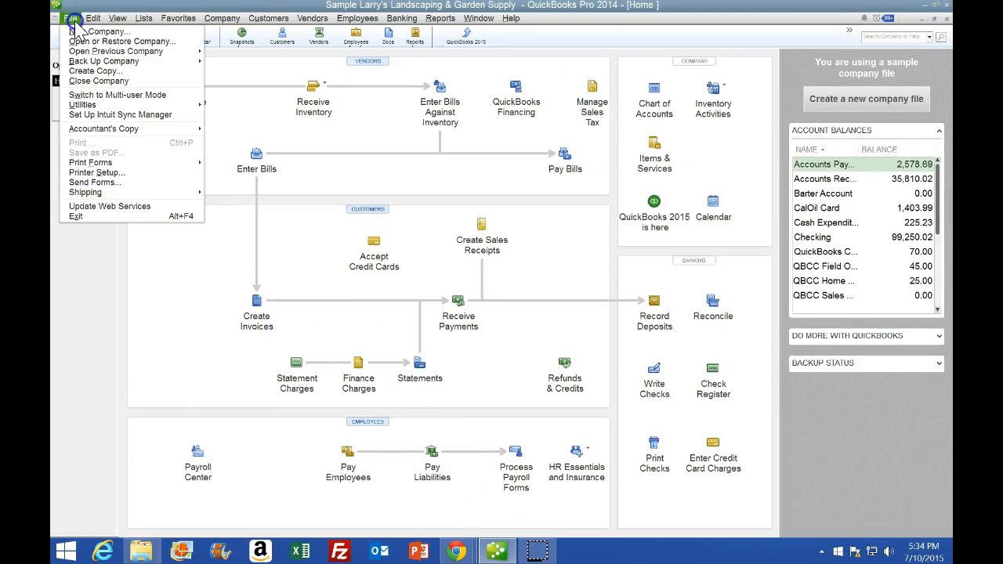
pyautogui.click(101, 296)
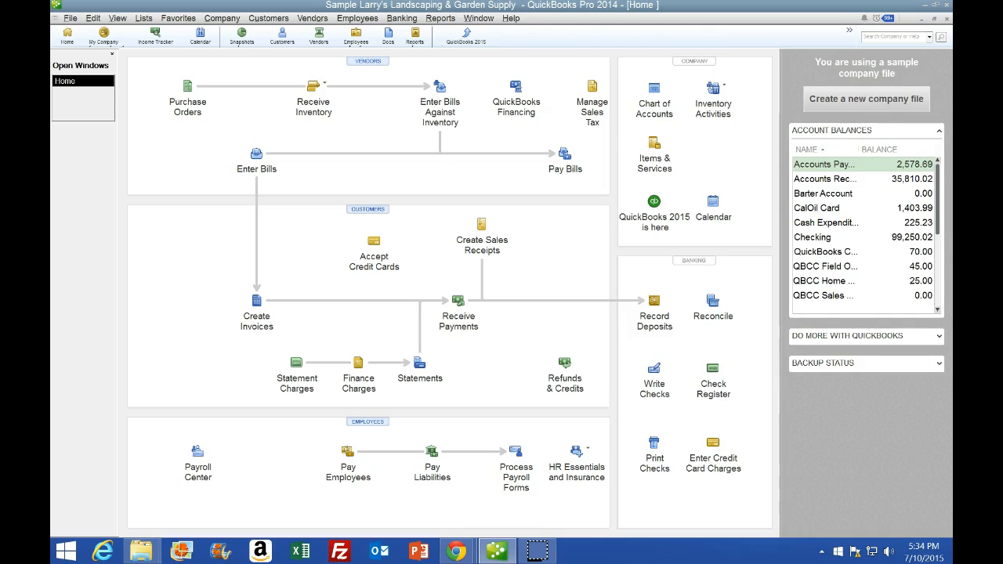
pyautogui.click(946, 10)
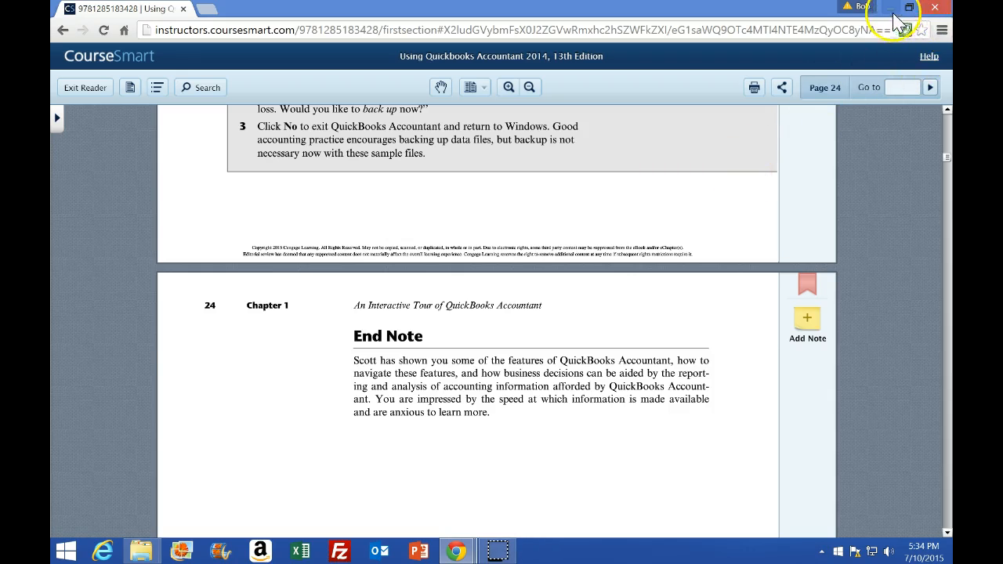
pyautogui.click(889, 10)
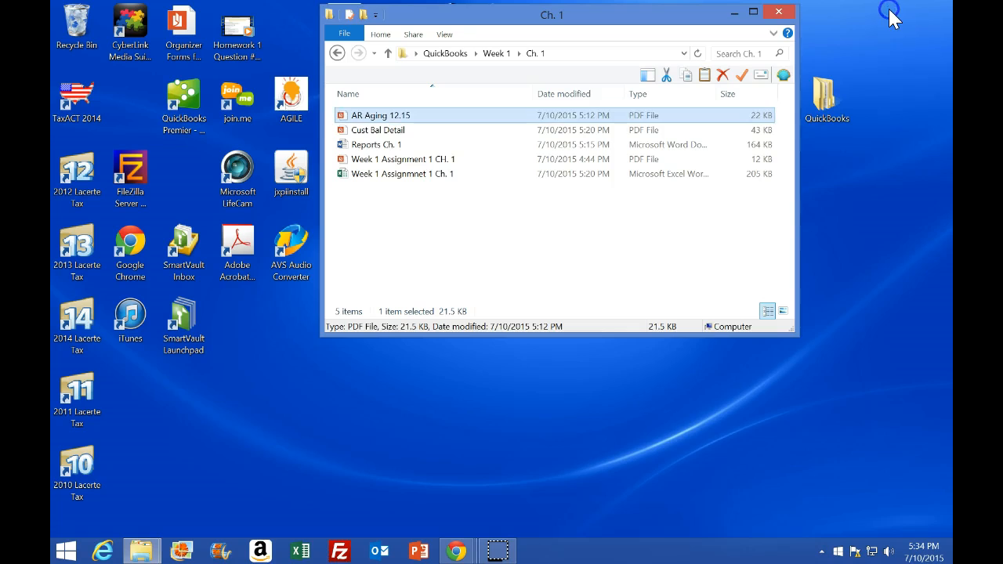
# Browse the desktop QuickBooks folder down to Week 1 and its Ch. 1 subfolder of saved assignment files
pyautogui.click(809, 131)
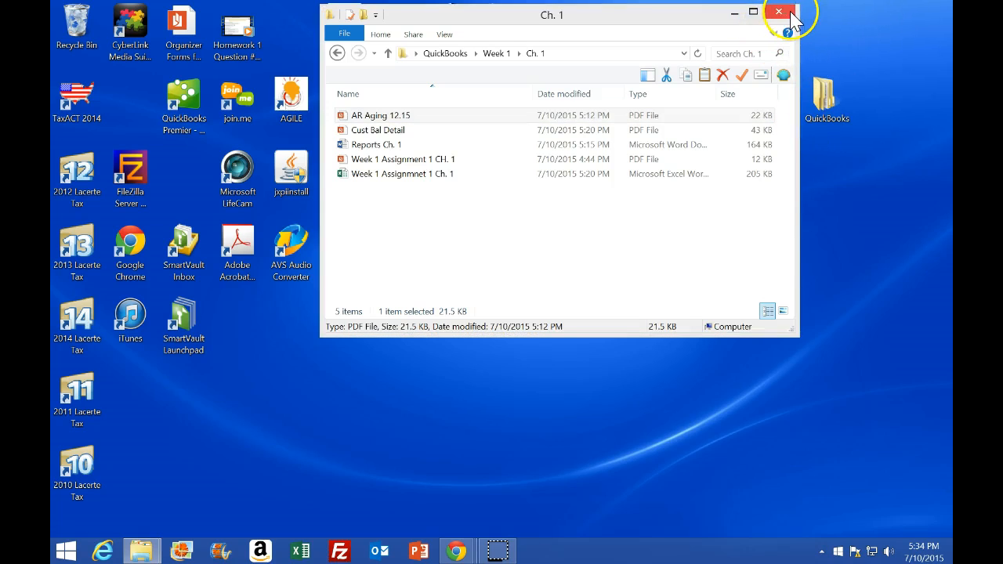
pyautogui.click(790, 19)
pyautogui.click(824, 92)
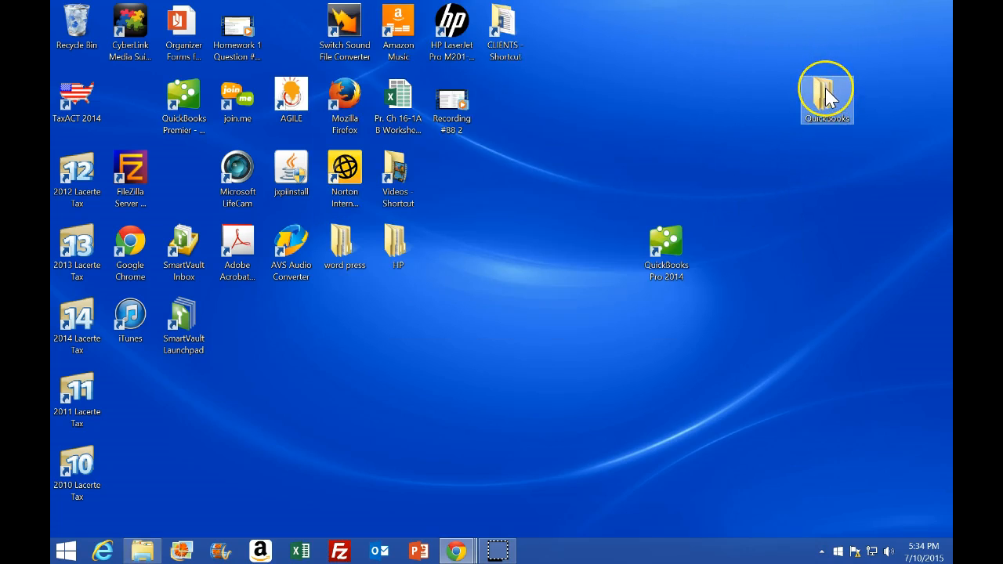
pyautogui.doubleClick(827, 95)
pyautogui.doubleClick(364, 147)
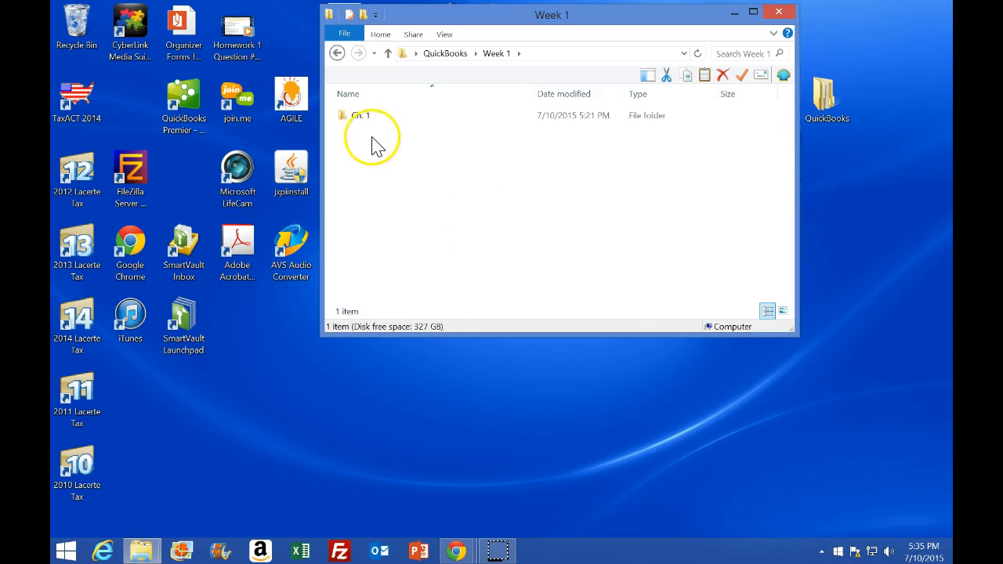
pyautogui.doubleClick(363, 125)
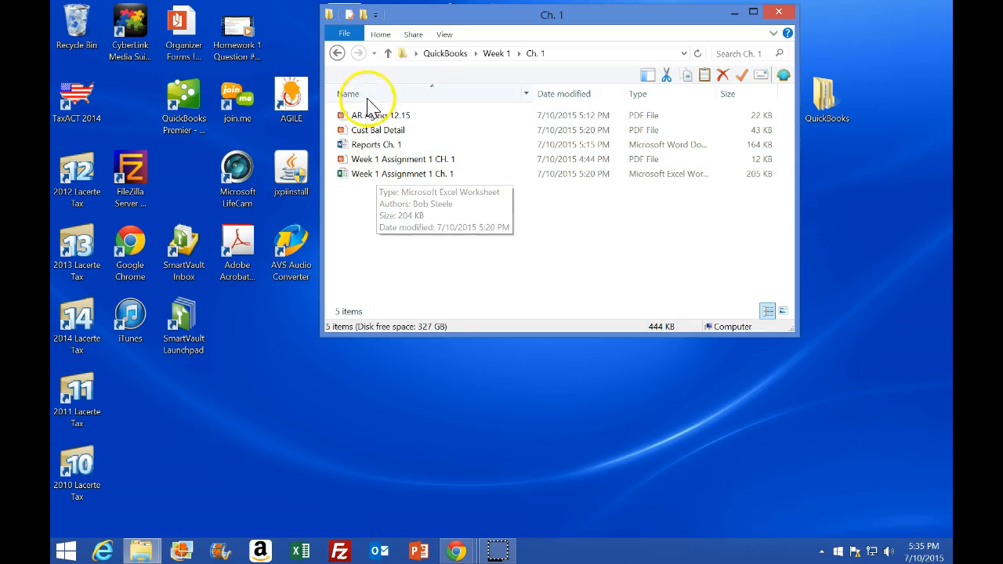
pyautogui.click(338, 53)
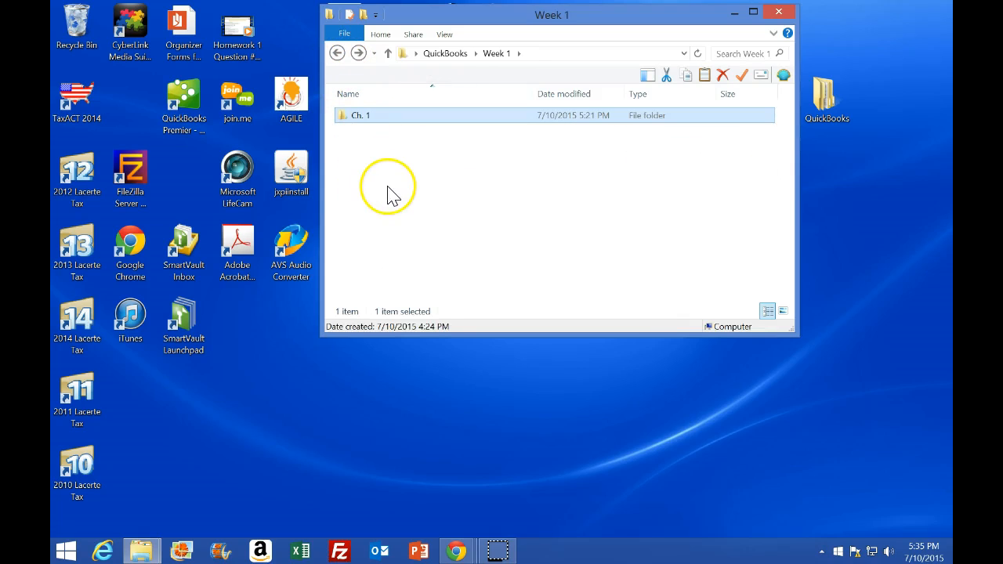
pyautogui.doubleClick(360, 116)
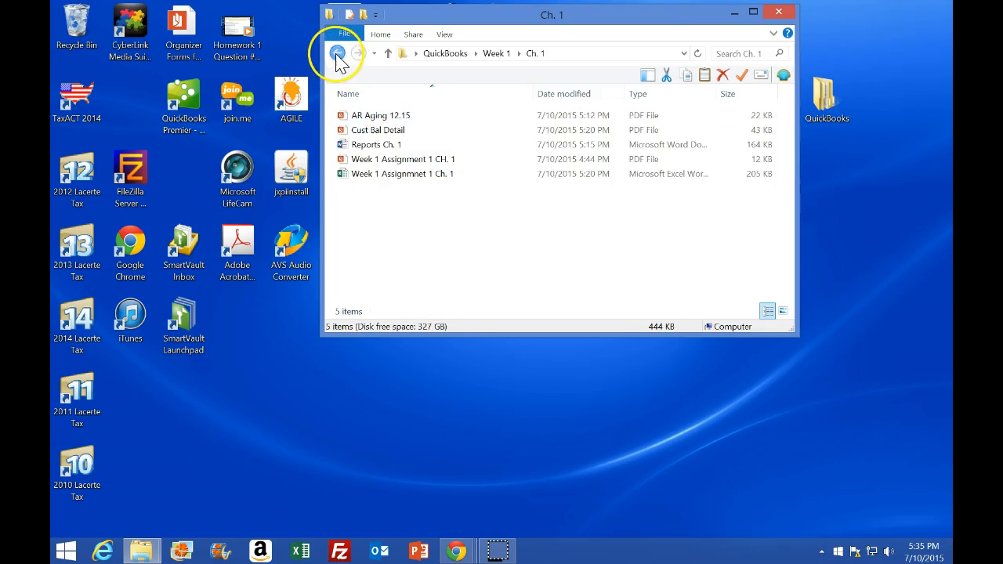
pyautogui.click(337, 53)
# Send the Ch. 1 folder to a compressed (zipped) folder inside Week 1
pyautogui.rightClick(361, 124)
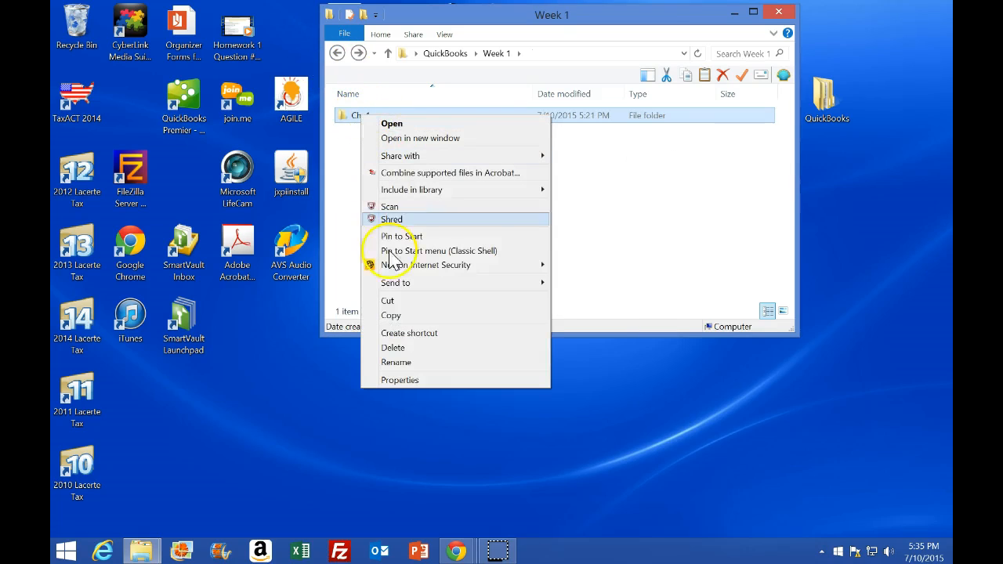
pyautogui.moveTo(432, 284)
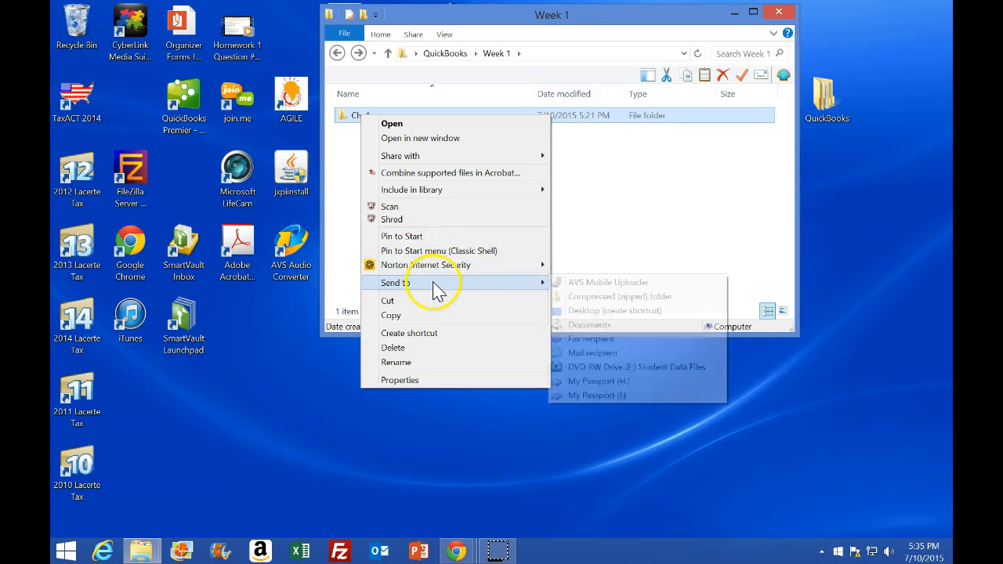
pyautogui.click(587, 298)
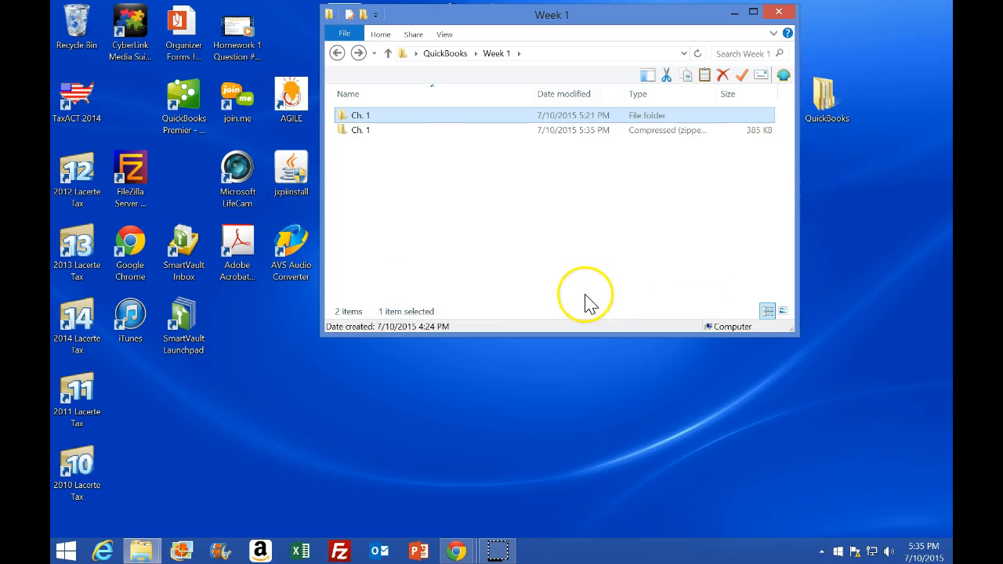
pyautogui.click(394, 169)
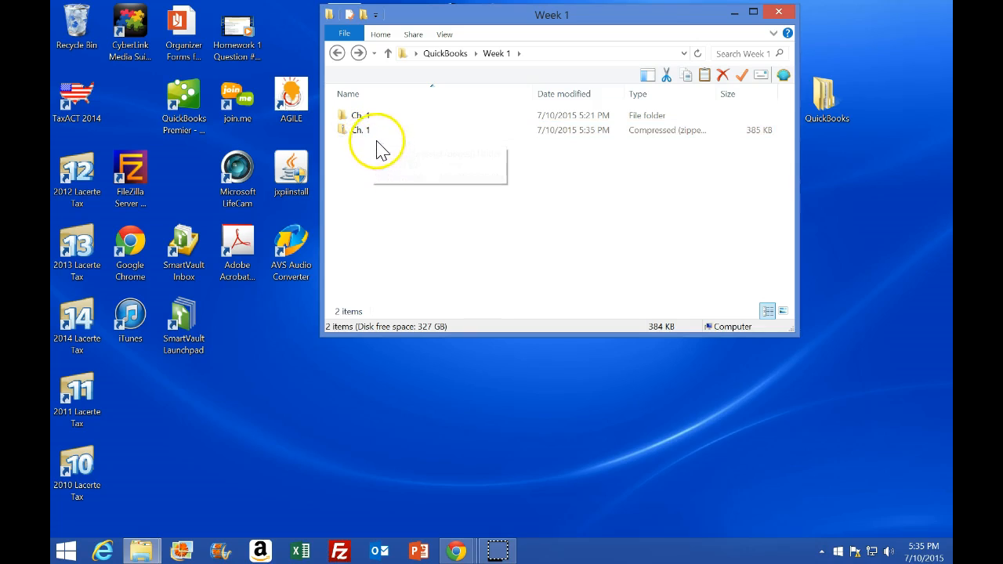
# Open the Ch. 1 folder to review its files, then return to the top QuickBooks folder
pyautogui.doubleClick(368, 118)
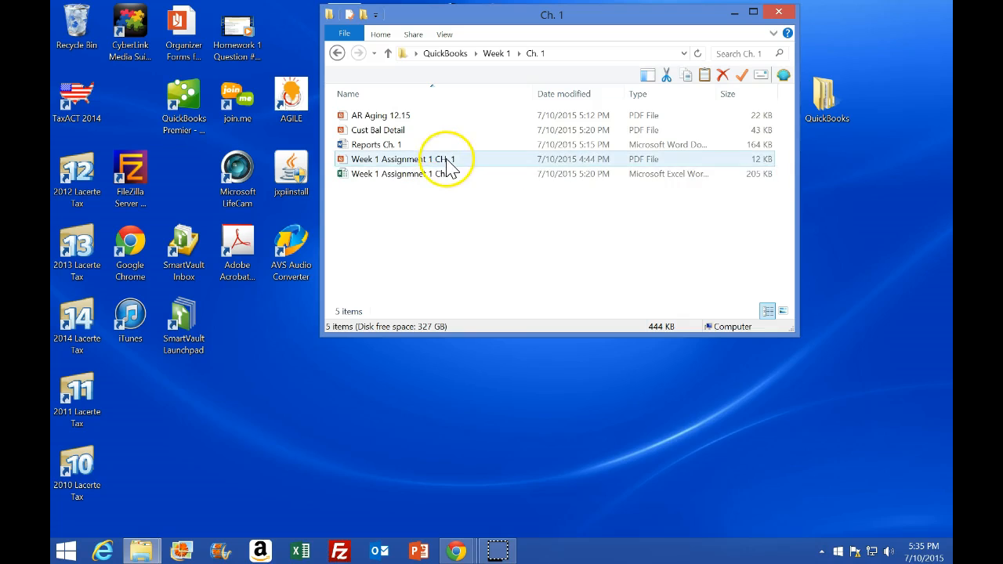
pyautogui.click(411, 182)
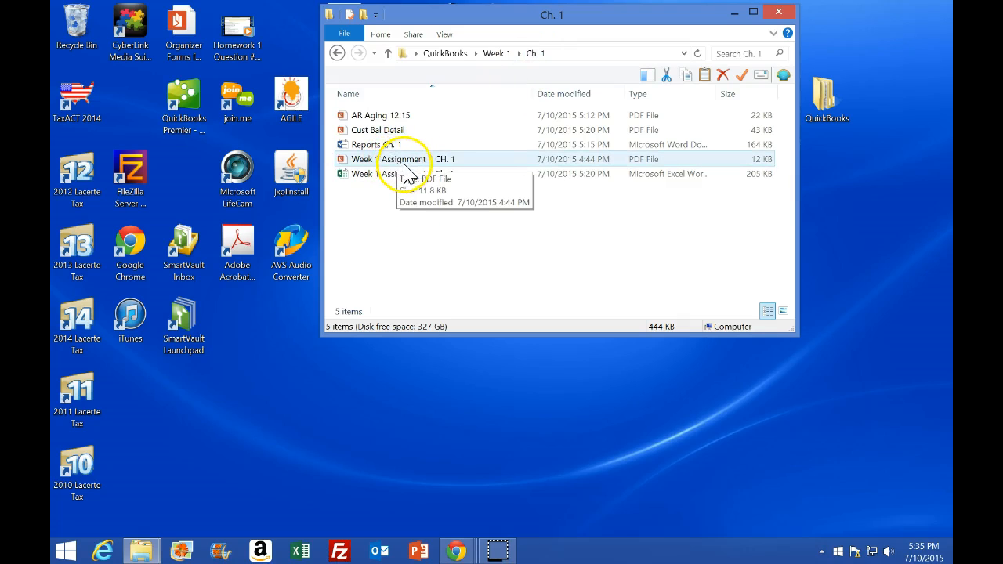
pyautogui.click(445, 54)
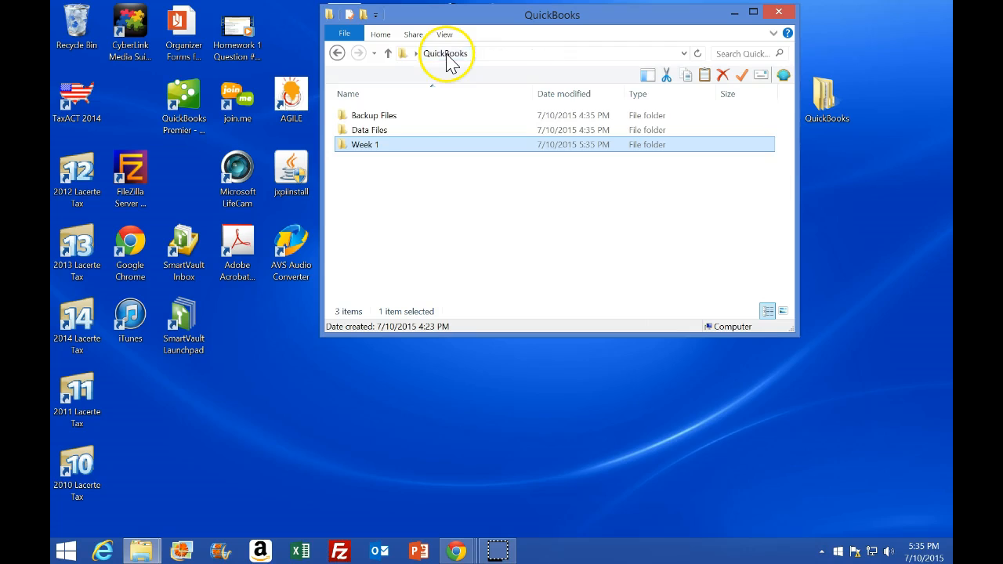